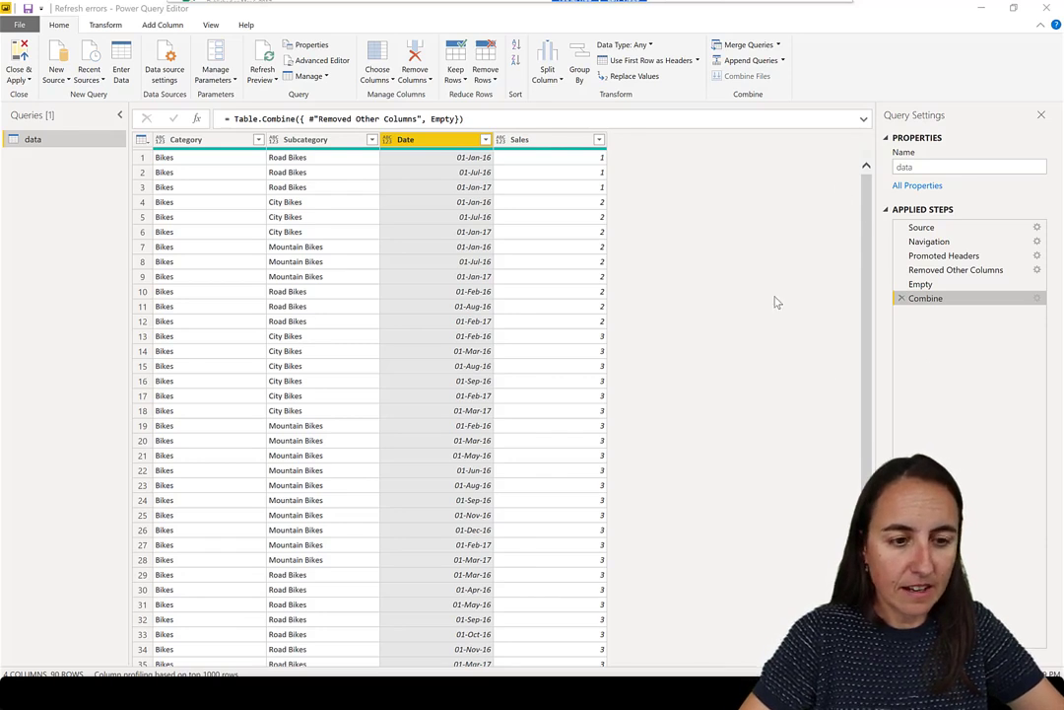
Step: Set the Category and Subcategory columns to the Text data type
{"action": "left_click", "coordinate": [198, 140]}
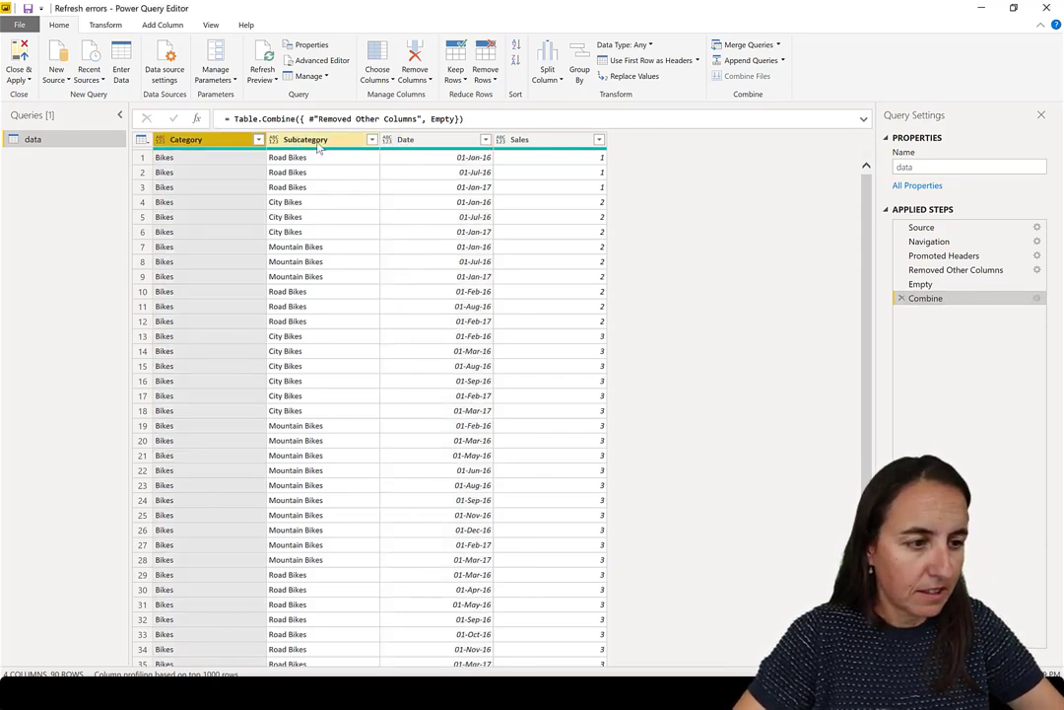
{"action": "left_click", "coordinate": [305, 140], "text": "ctrl"}
{"action": "left_click", "coordinate": [636, 45]}
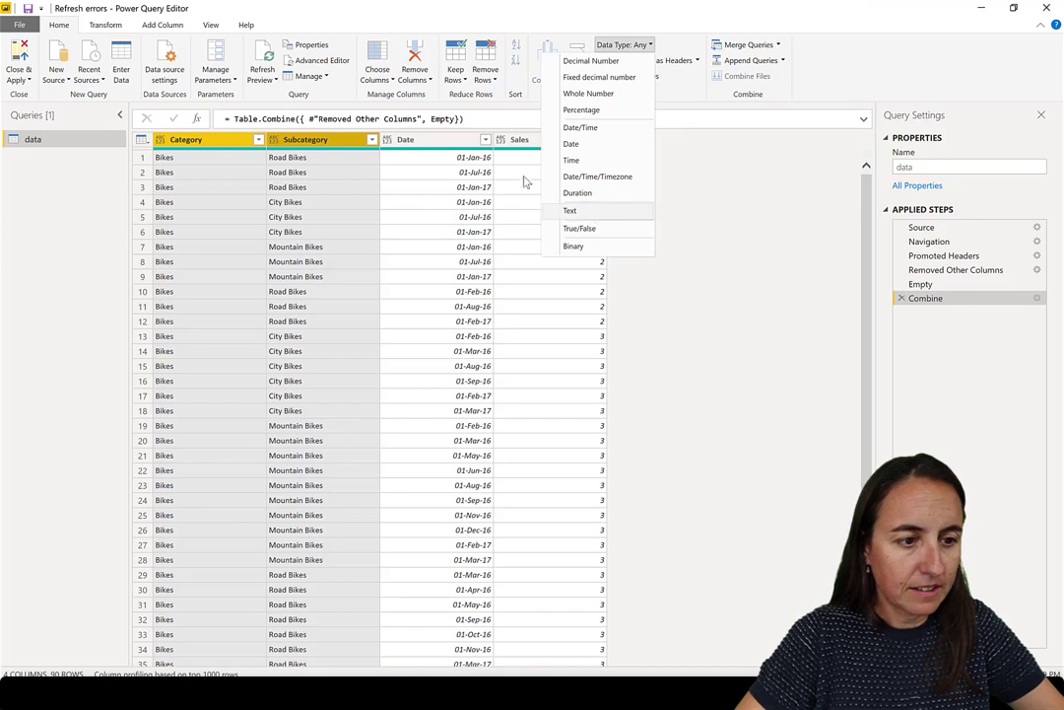
{"action": "left_click", "coordinate": [575, 209]}
Step: Make Sales a Decimal Number and Date a Date type via the header type icons
{"action": "left_click", "coordinate": [519, 140]}
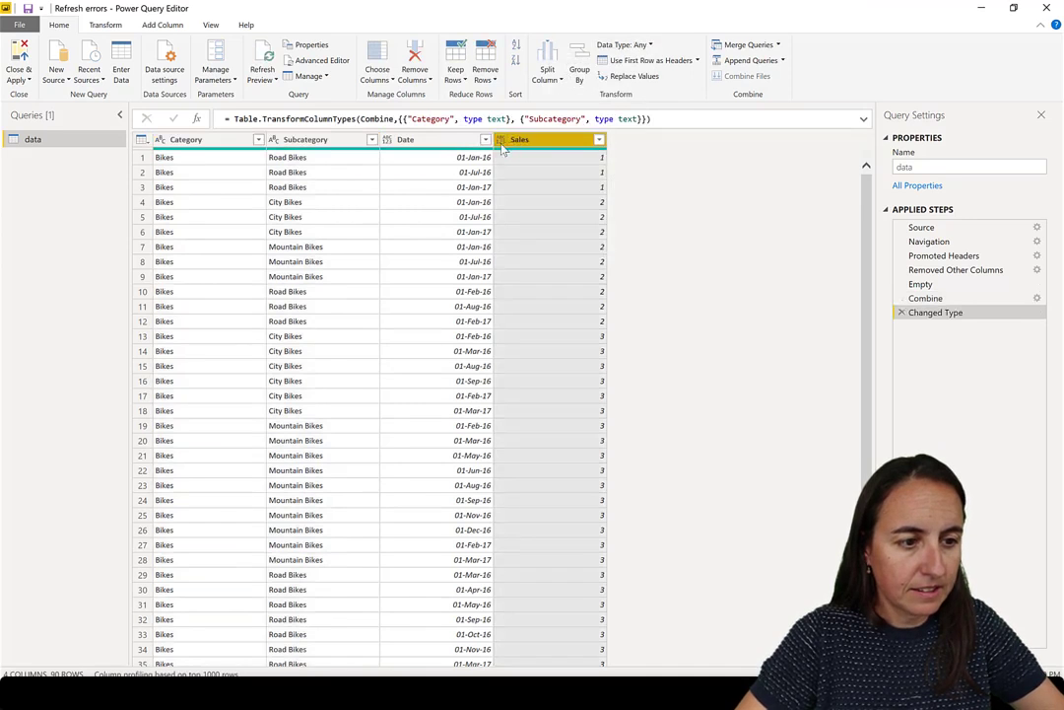
{"action": "left_click", "coordinate": [500, 140]}
{"action": "left_click", "coordinate": [545, 153]}
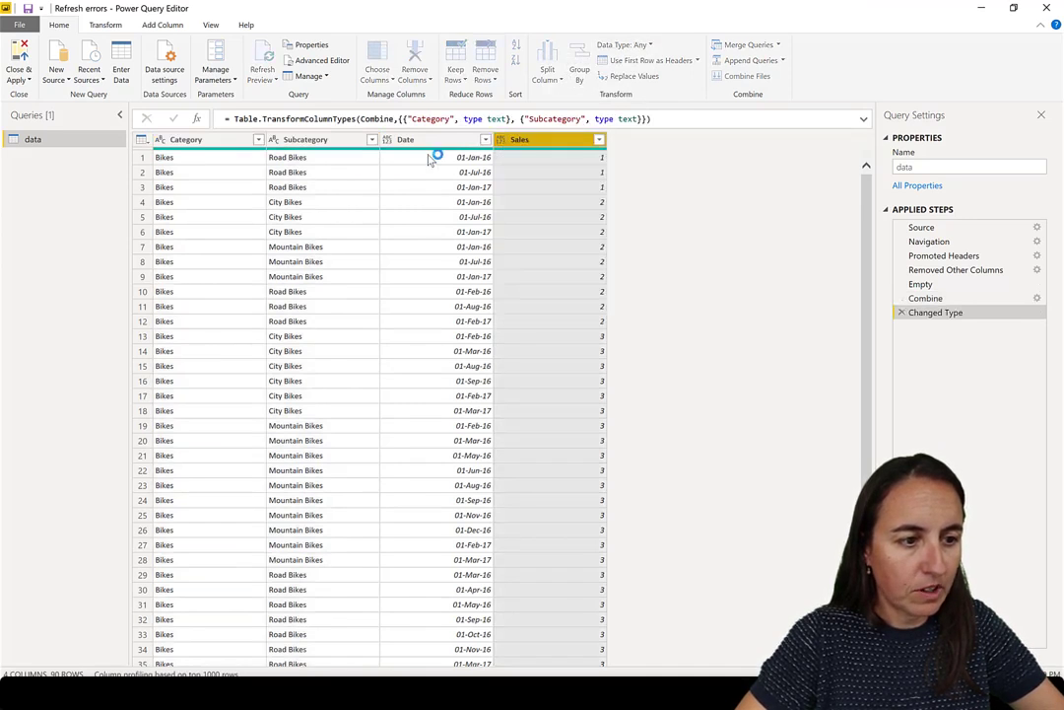
{"action": "left_click", "coordinate": [390, 141]}
{"action": "left_click", "coordinate": [388, 141]}
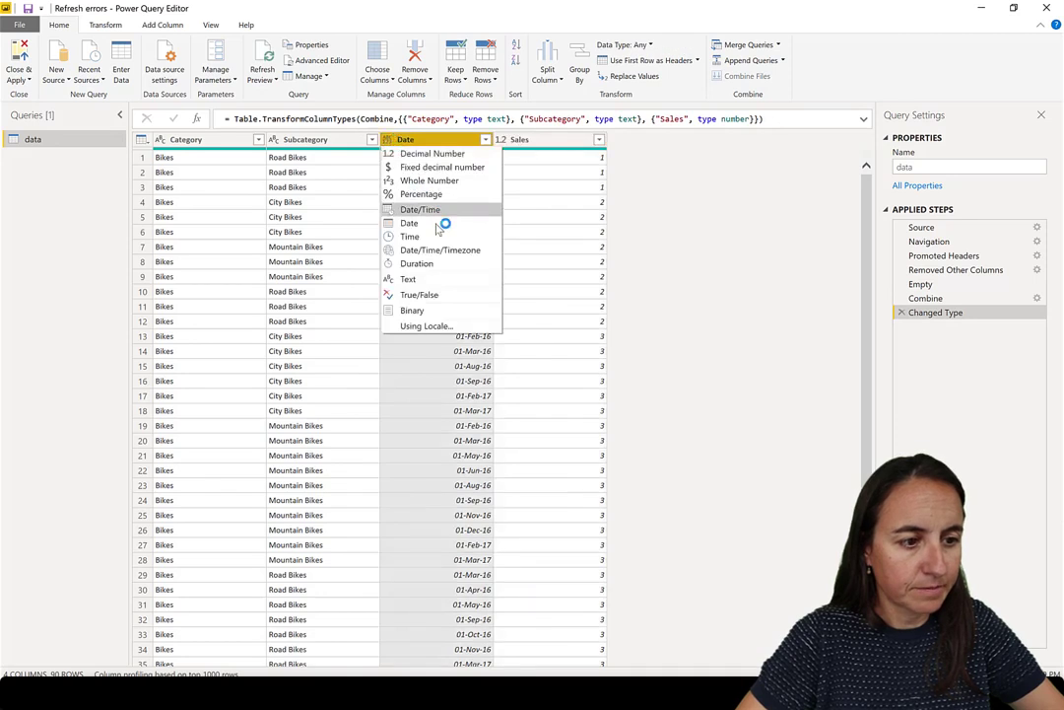
{"action": "left_click", "coordinate": [426, 225]}
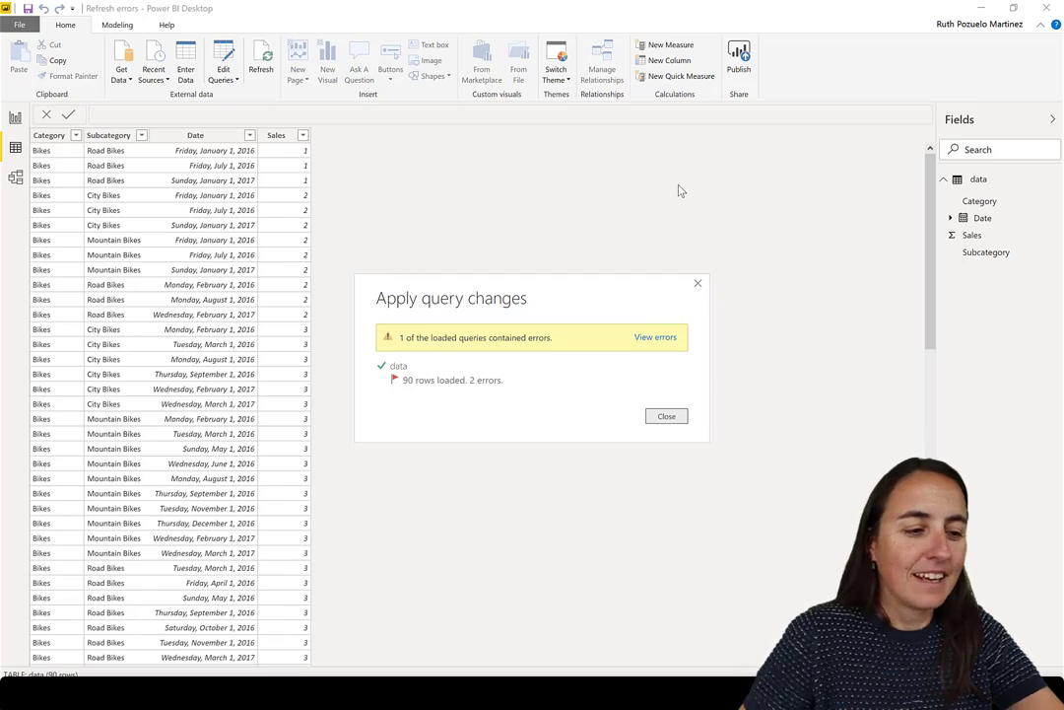
Step: Highlight the Apply query changes warning that the data query has 2 errors
{"action": "left_click_drag", "start_coordinate": [488, 307], "coordinate": [455, 206]}
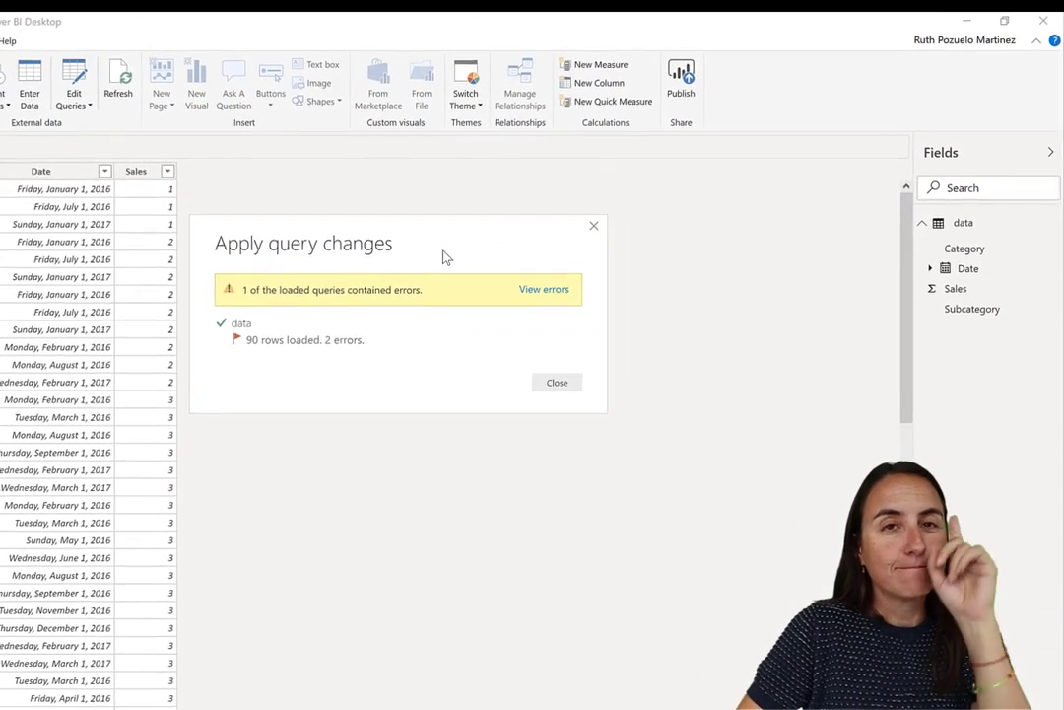
{"action": "left_click_drag", "start_coordinate": [264, 292], "coordinate": [423, 294]}
{"action": "left_click", "coordinate": [384, 335]}
{"action": "left_click_drag", "start_coordinate": [365, 341], "coordinate": [321, 343]}
{"action": "left_click", "coordinate": [456, 334]}
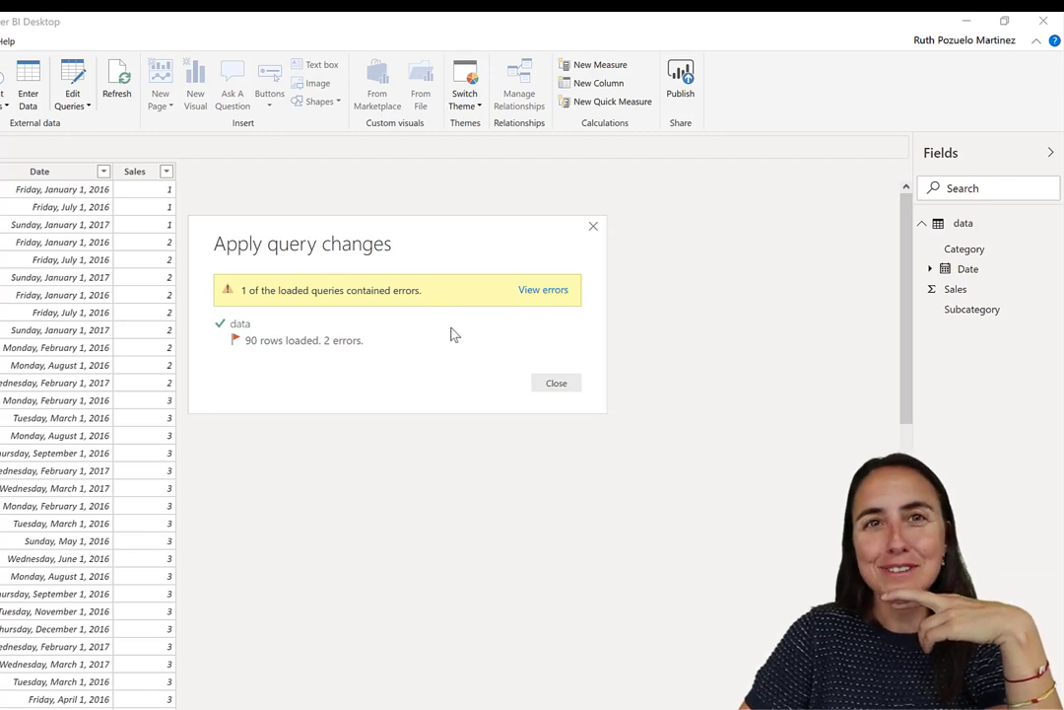
Step: Open View errors and scroll through the loading error listing
{"action": "left_click", "coordinate": [543, 291]}
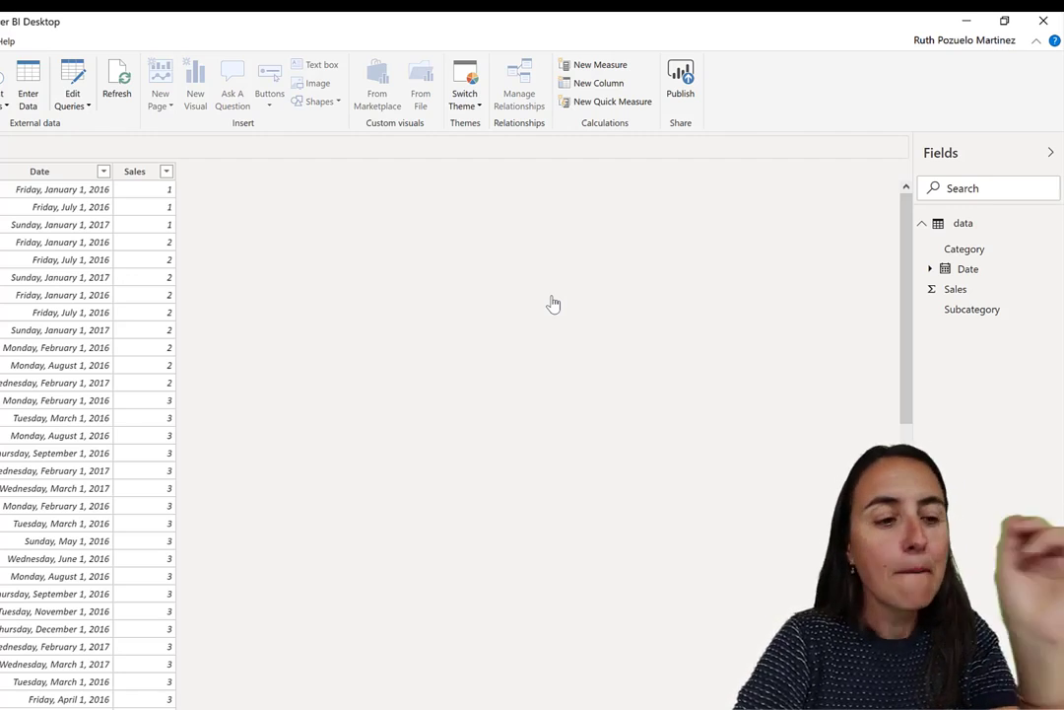
{"action": "scroll", "coordinate": [684, 404], "scroll_direction": "down", "scroll_amount": 15}
{"action": "scroll", "coordinate": [739, 404], "scroll_direction": "up", "scroll_amount": 15}
{"action": "scroll", "coordinate": [752, 400], "scroll_direction": "down", "scroll_amount": 10}
{"action": "scroll", "coordinate": [783, 396], "scroll_direction": "up", "scroll_amount": 12}
{"action": "scroll", "coordinate": [803, 401], "scroll_direction": "down", "scroll_amount": 3}
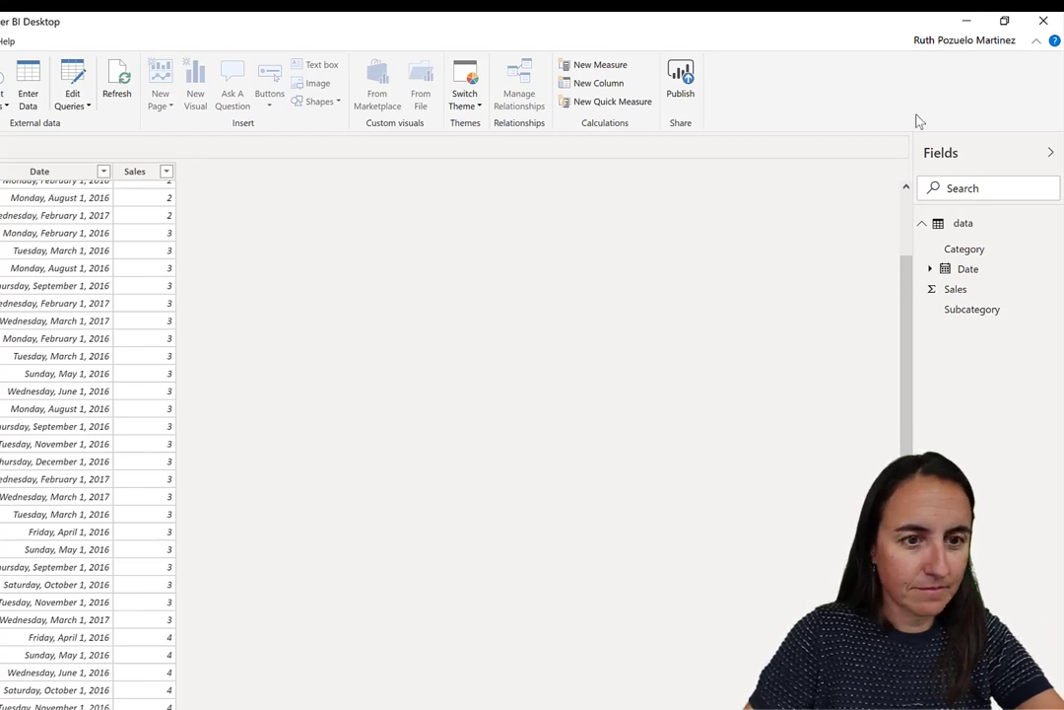
Step: Widen the Queries pane and step through the Errors in data query to rows 48 and 66
{"action": "left_click", "coordinate": [967, 22]}
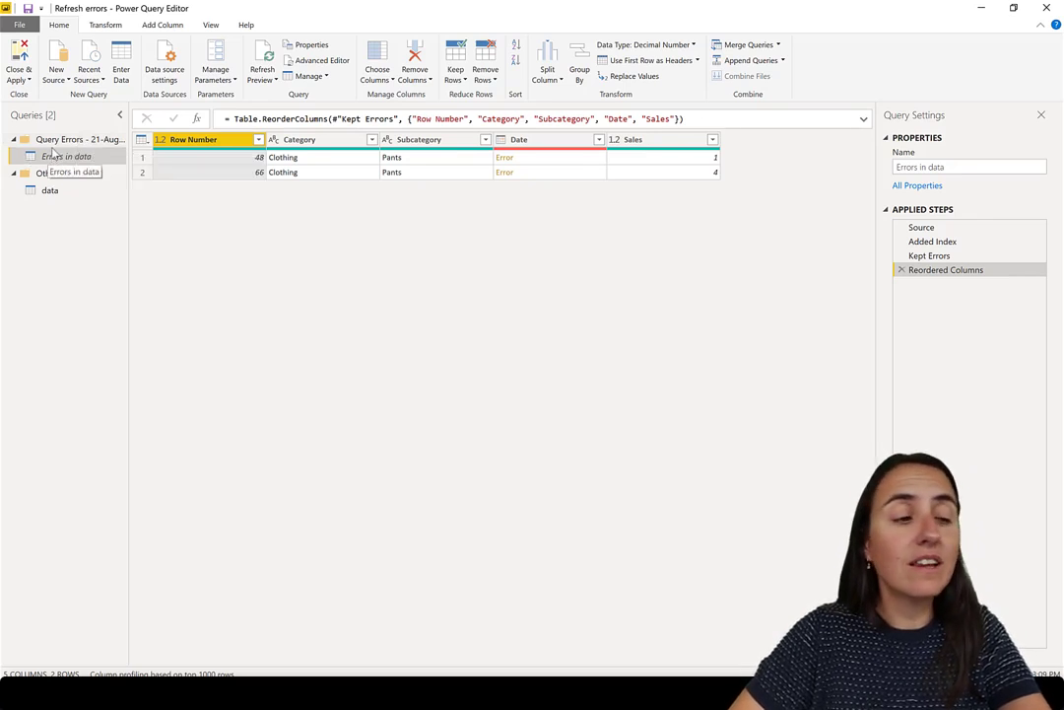
{"action": "left_click_drag", "start_coordinate": [131, 138], "coordinate": [178, 140]}
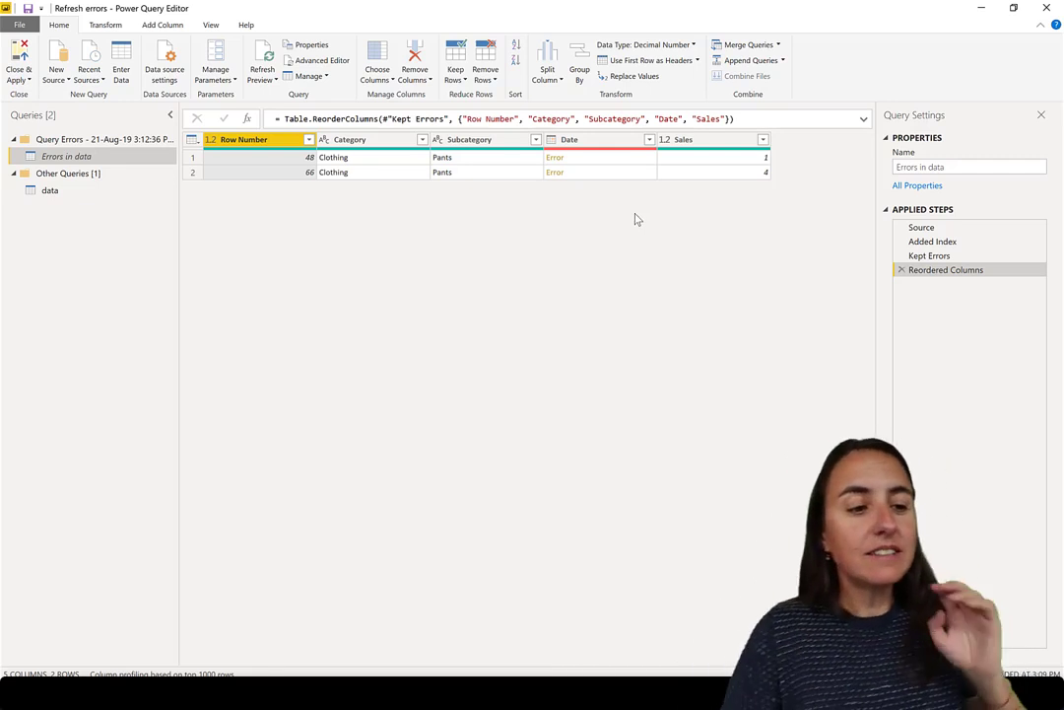
{"action": "left_click", "coordinate": [955, 229]}
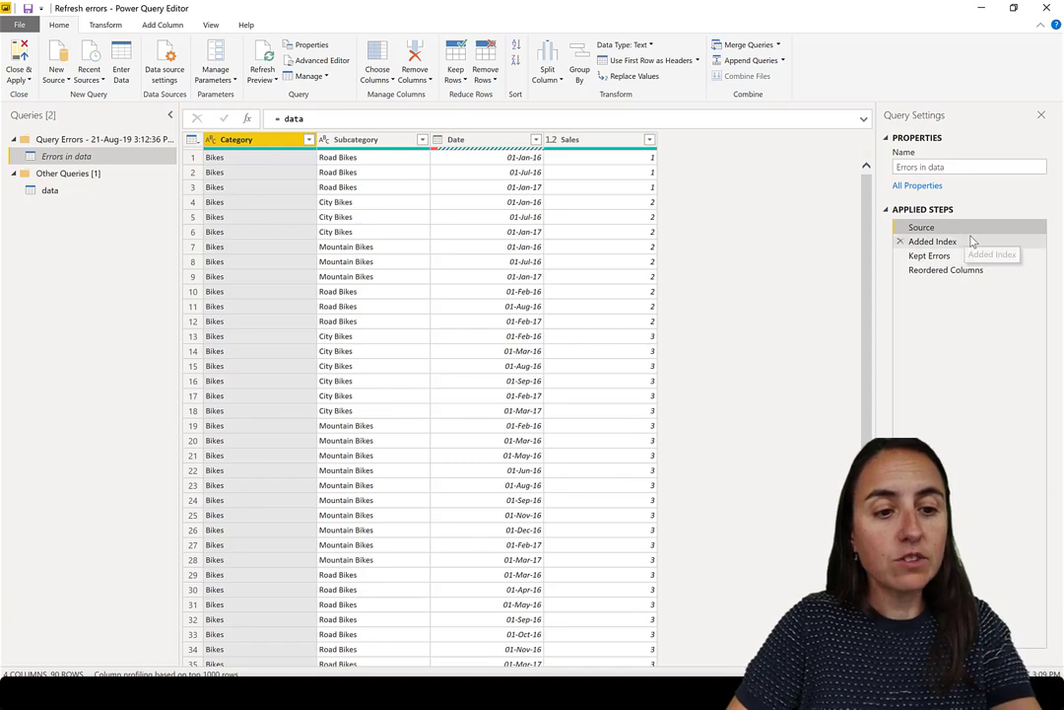
{"action": "left_click", "coordinate": [969, 240]}
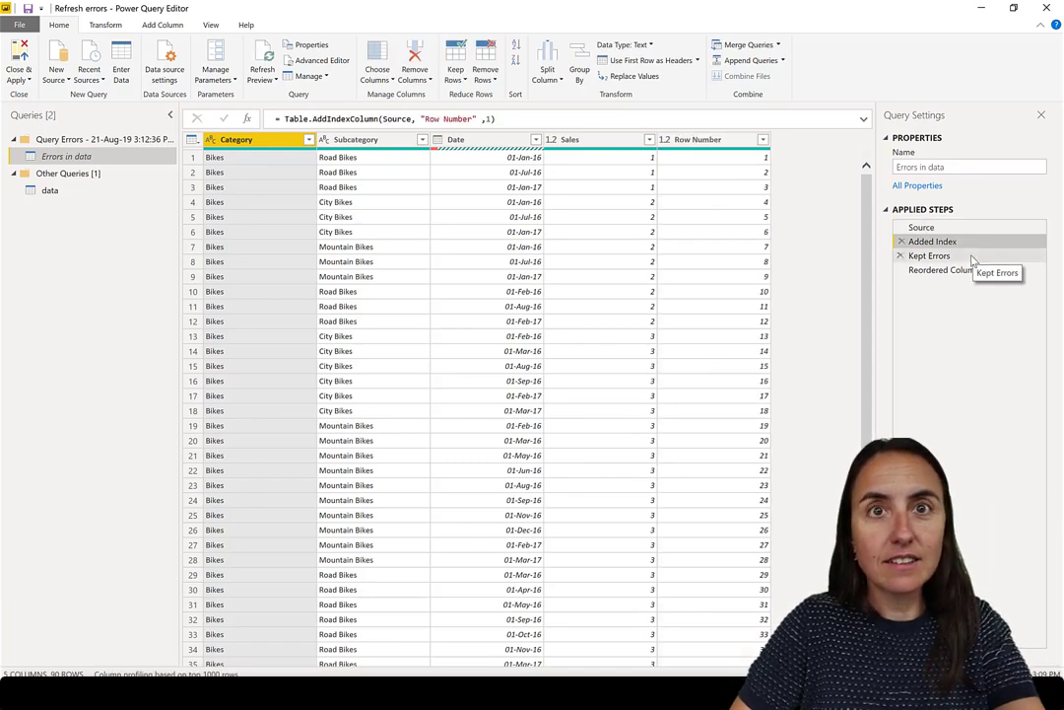
{"action": "left_click", "coordinate": [971, 255]}
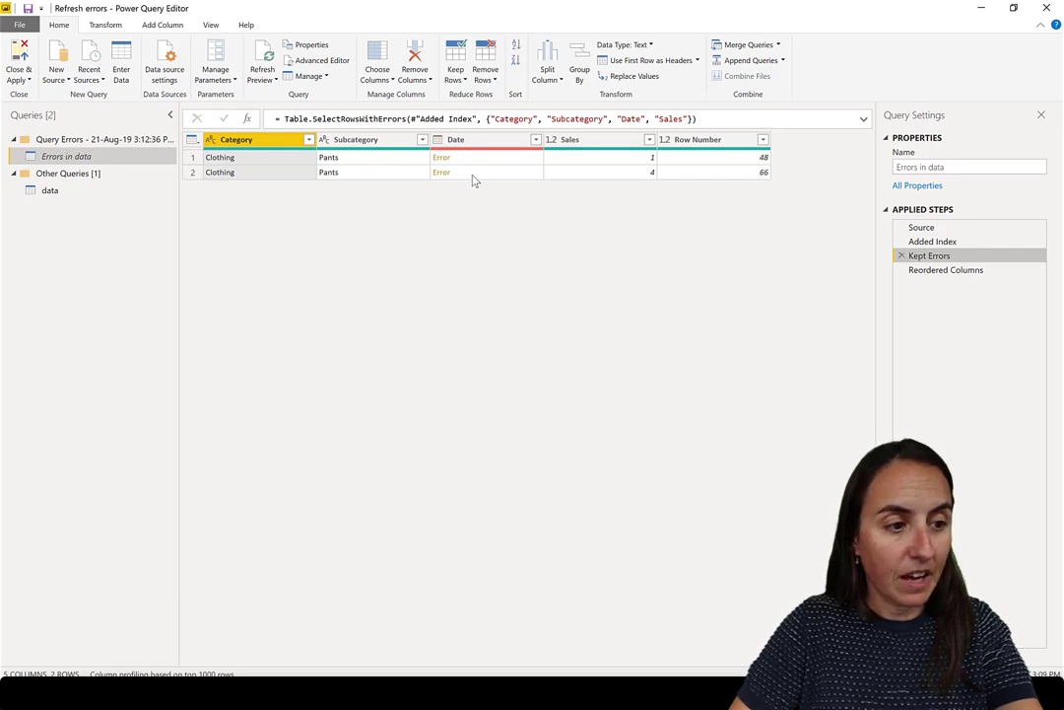
{"action": "left_click", "coordinate": [959, 274]}
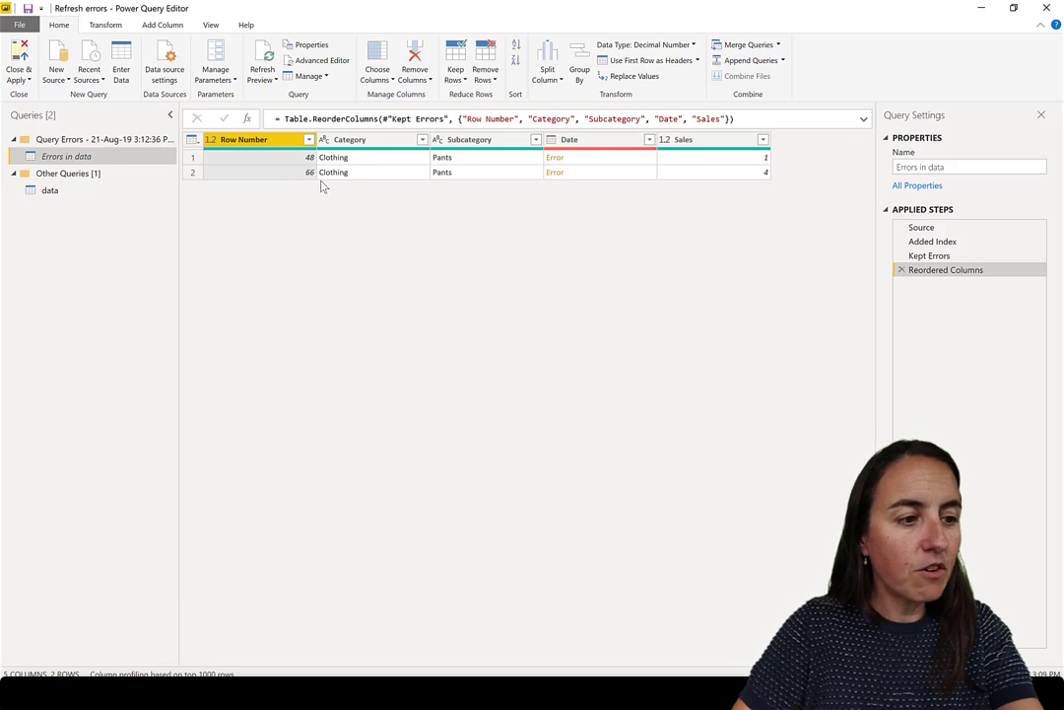
{"action": "left_click", "coordinate": [50, 191]}
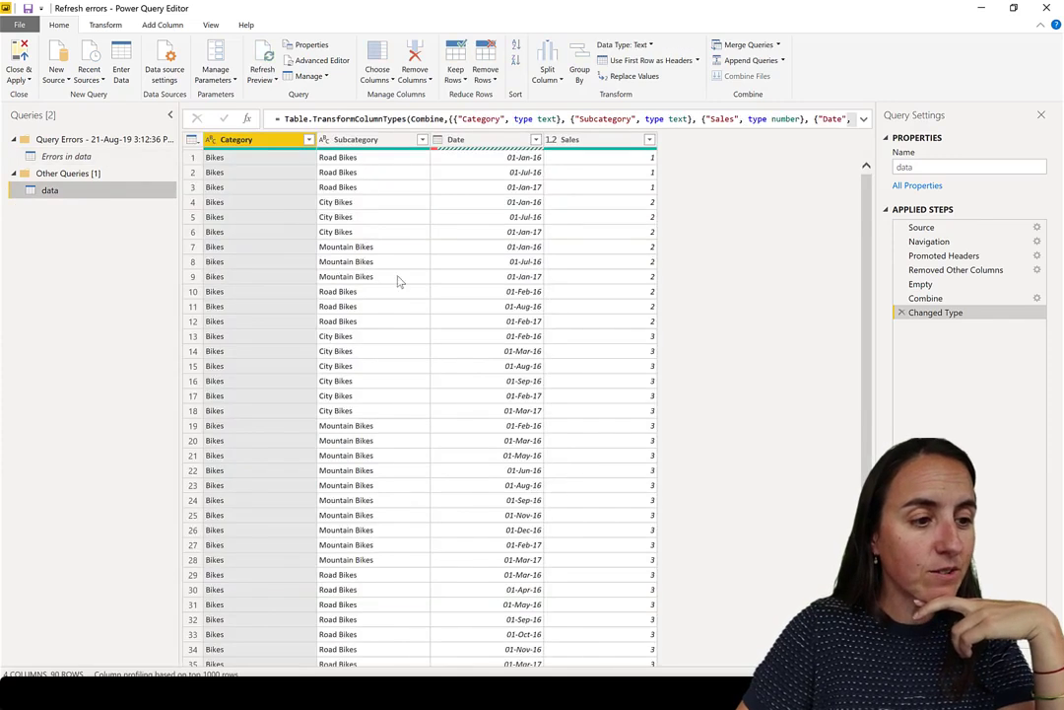
{"action": "scroll", "coordinate": [438, 373], "scroll_direction": "down", "scroll_amount": 9}
{"action": "scroll", "coordinate": [445, 372], "scroll_direction": "down", "scroll_amount": 3}
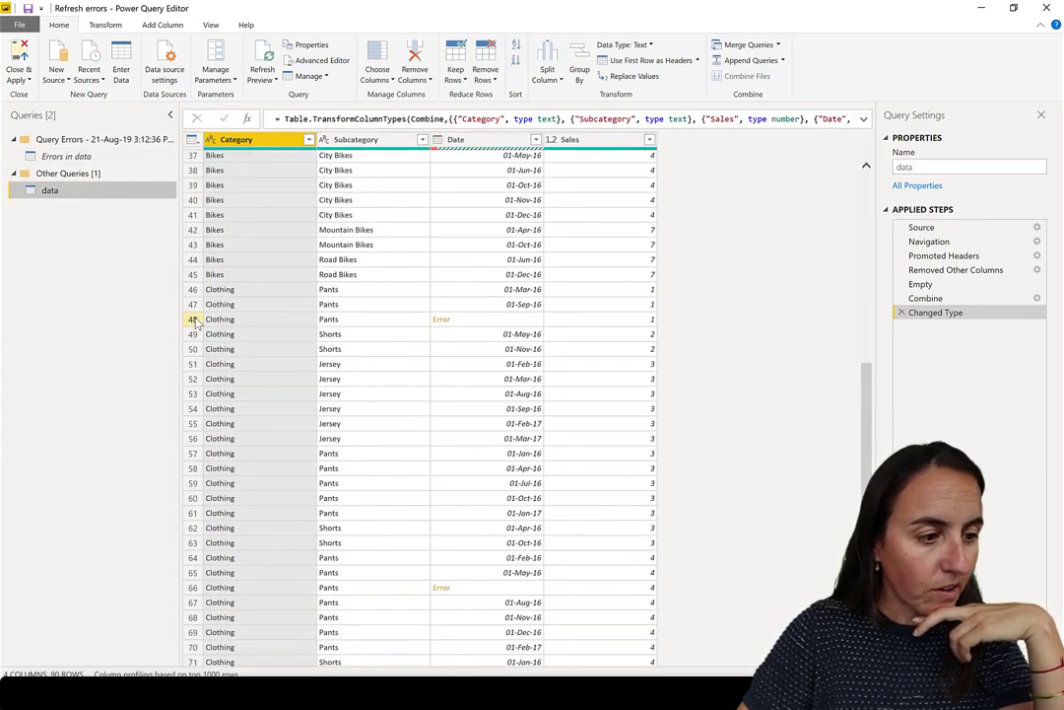
{"action": "left_click", "coordinate": [189, 268]}
{"action": "scroll", "coordinate": [431, 351], "scroll_direction": "down", "scroll_amount": 6}
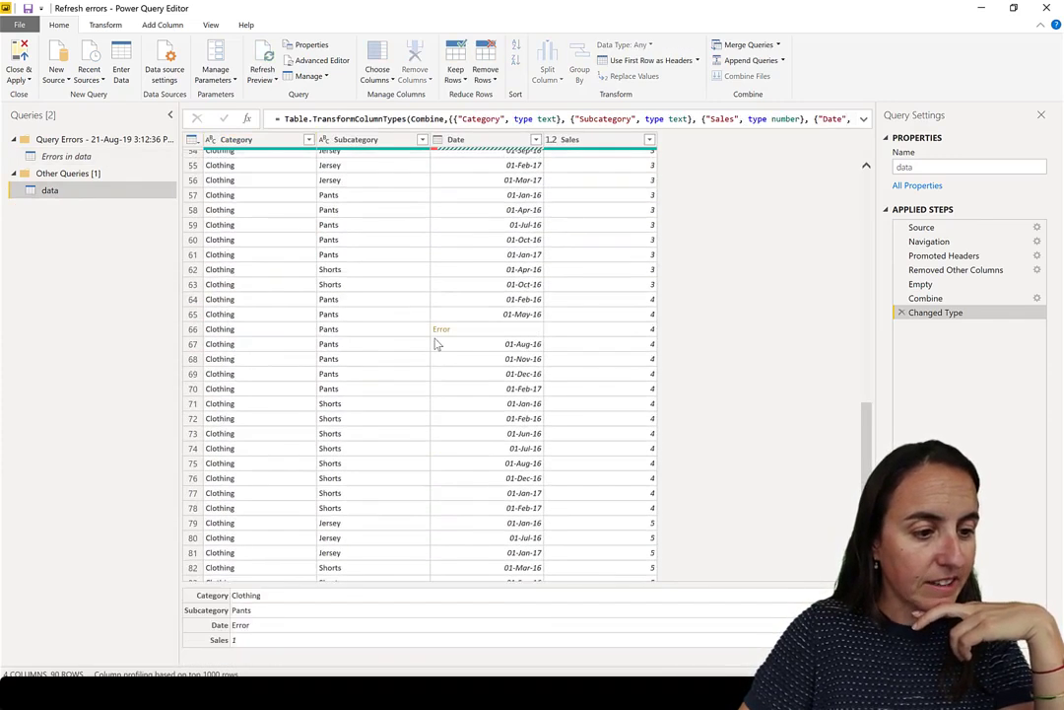
{"action": "left_click", "coordinate": [189, 329]}
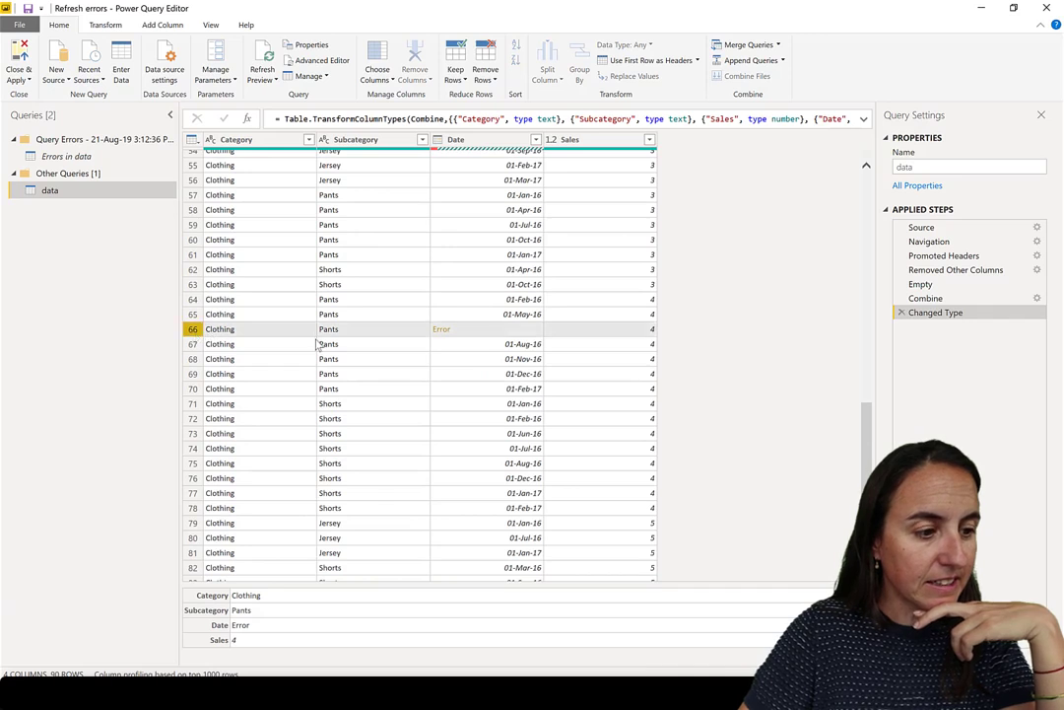
{"action": "left_click", "coordinate": [623, 332]}
{"action": "scroll", "coordinate": [581, 266], "scroll_direction": "up", "scroll_amount": 6}
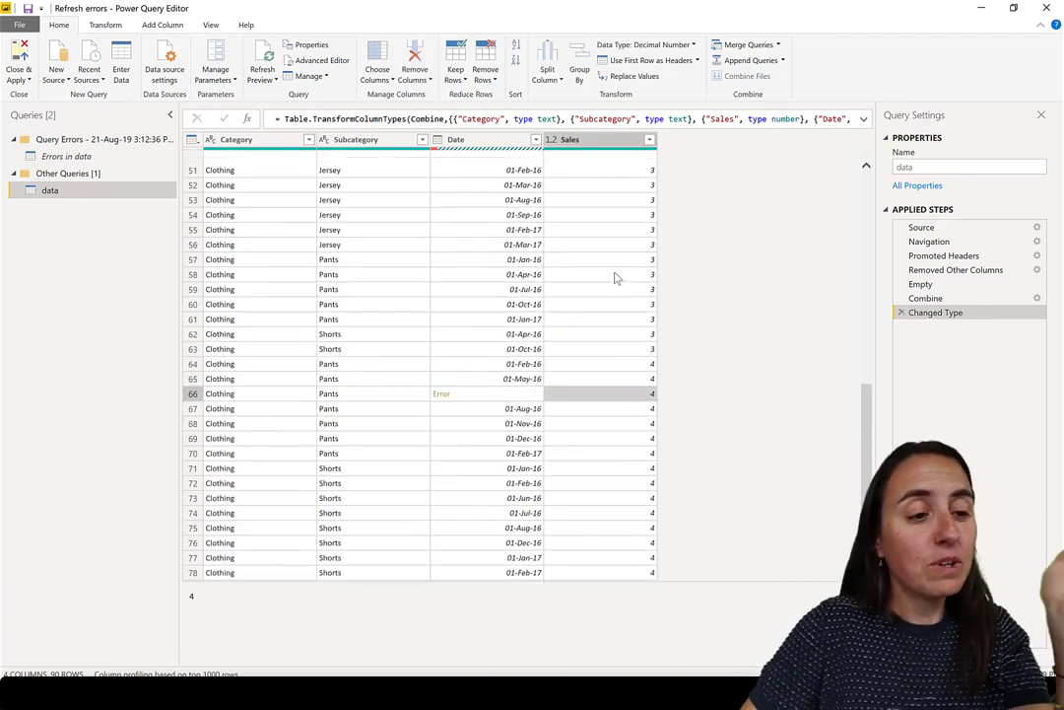
{"action": "left_click", "coordinate": [69, 155]}
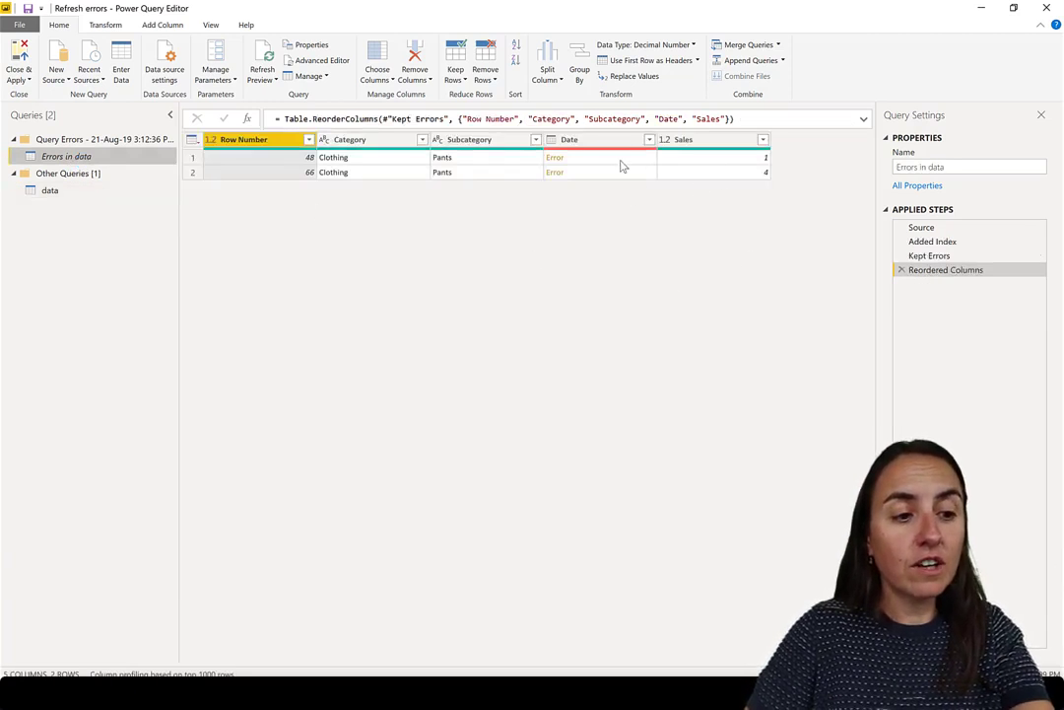
Step: Drill into the first row's Date error, then delete the drill-down step
{"action": "left_click", "coordinate": [621, 166]}
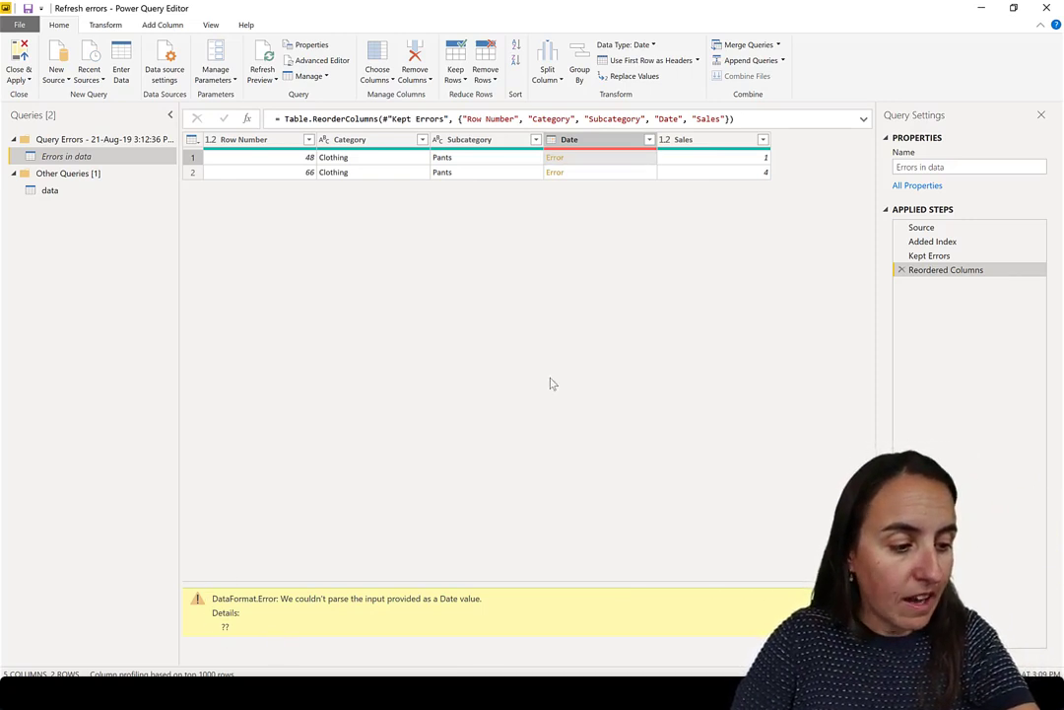
{"action": "left_click", "coordinate": [556, 159]}
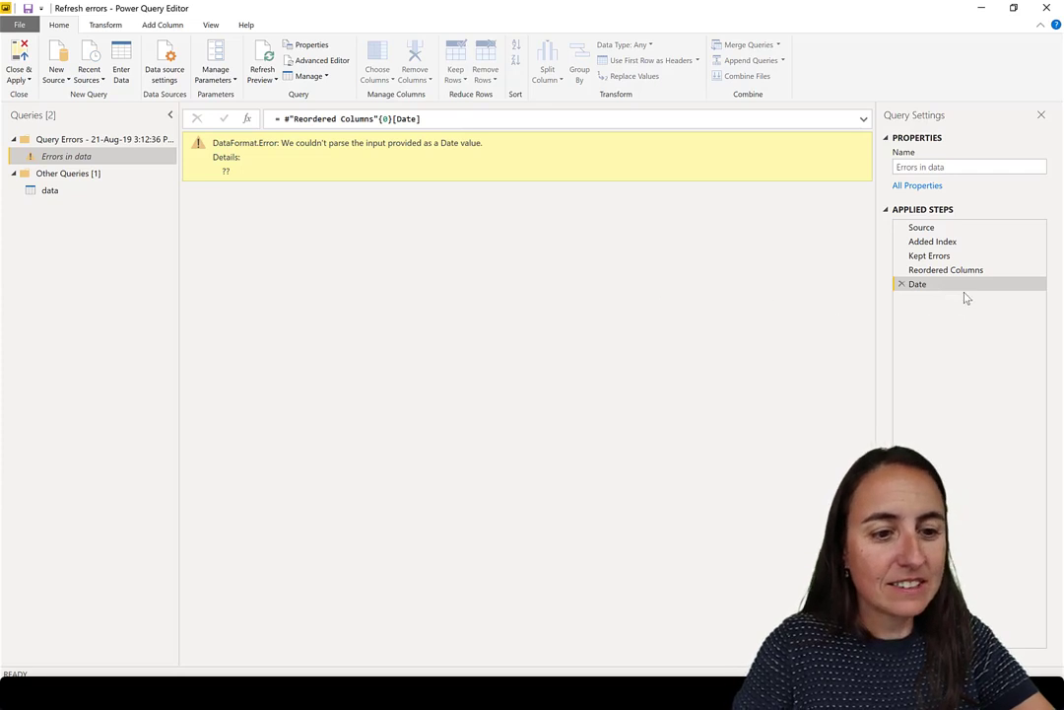
{"action": "left_click", "coordinate": [901, 285]}
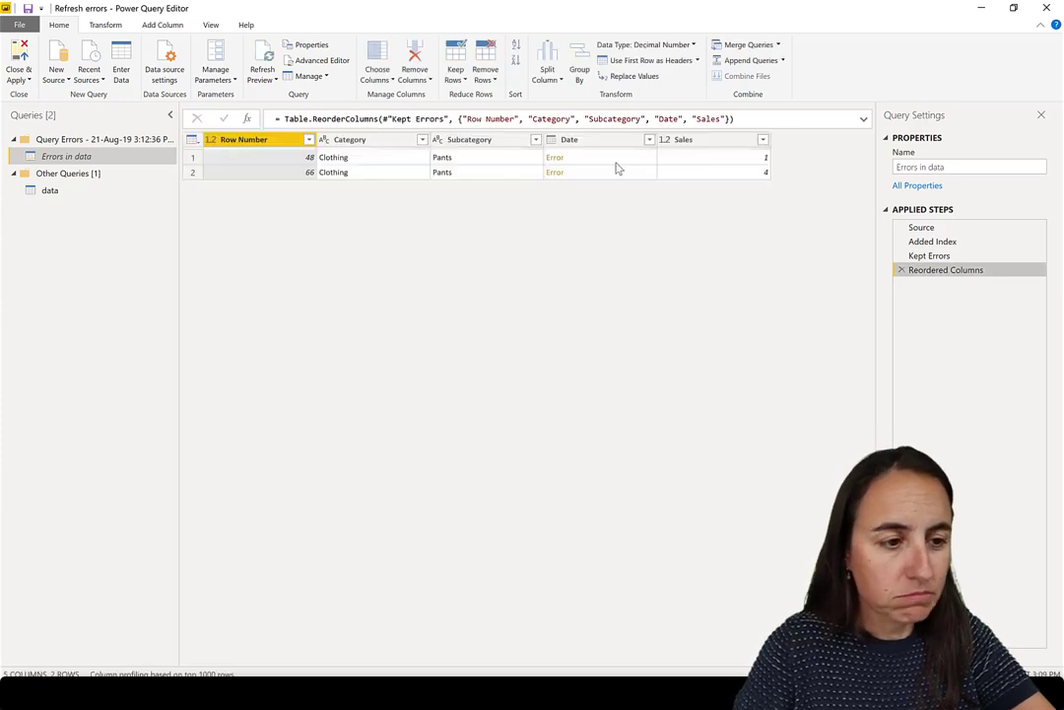
Step: Read the DataFormat.Error details for rows 1 and 2, then switch to the data query
{"action": "left_click", "coordinate": [622, 161]}
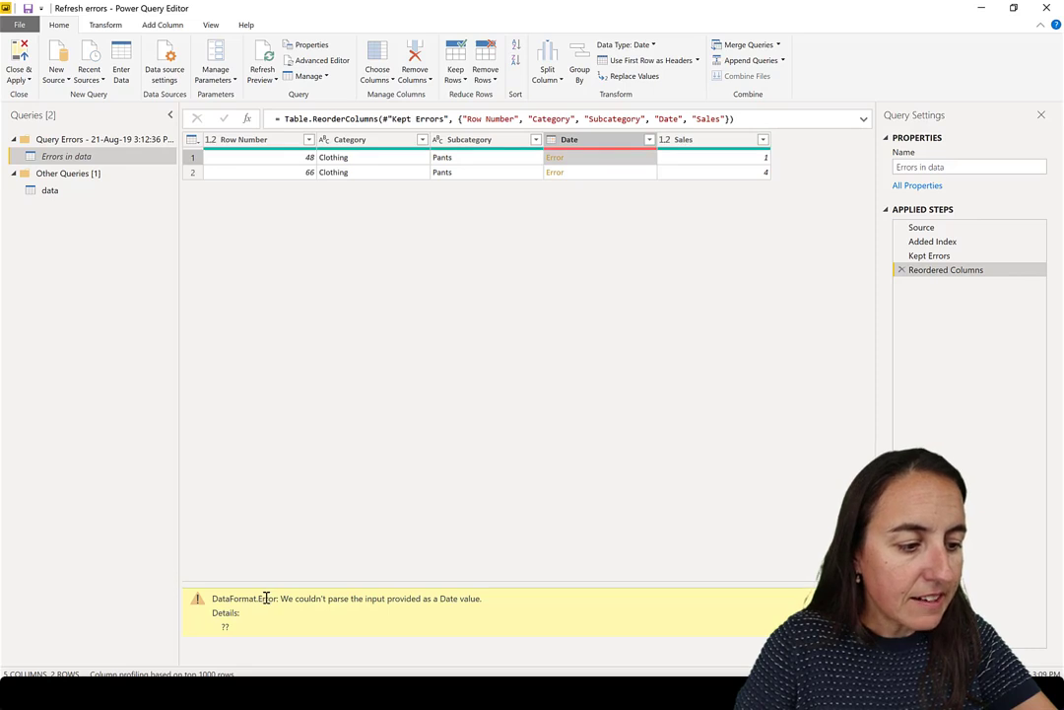
{"action": "left_click_drag", "start_coordinate": [259, 598], "coordinate": [514, 622]}
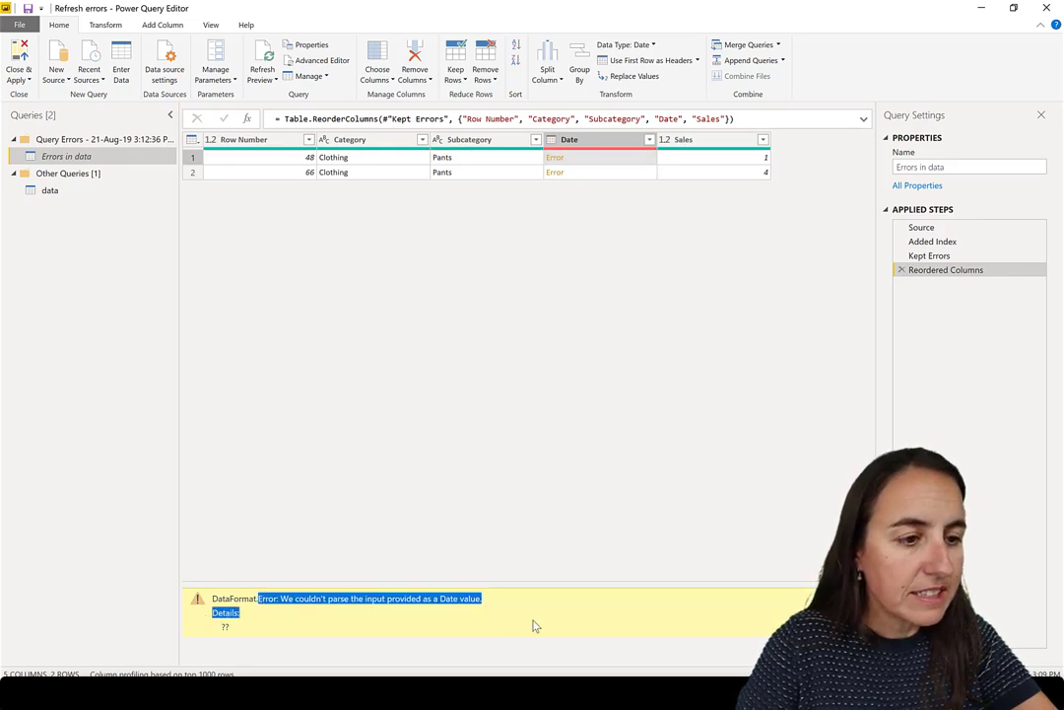
{"action": "double_click", "coordinate": [221, 628]}
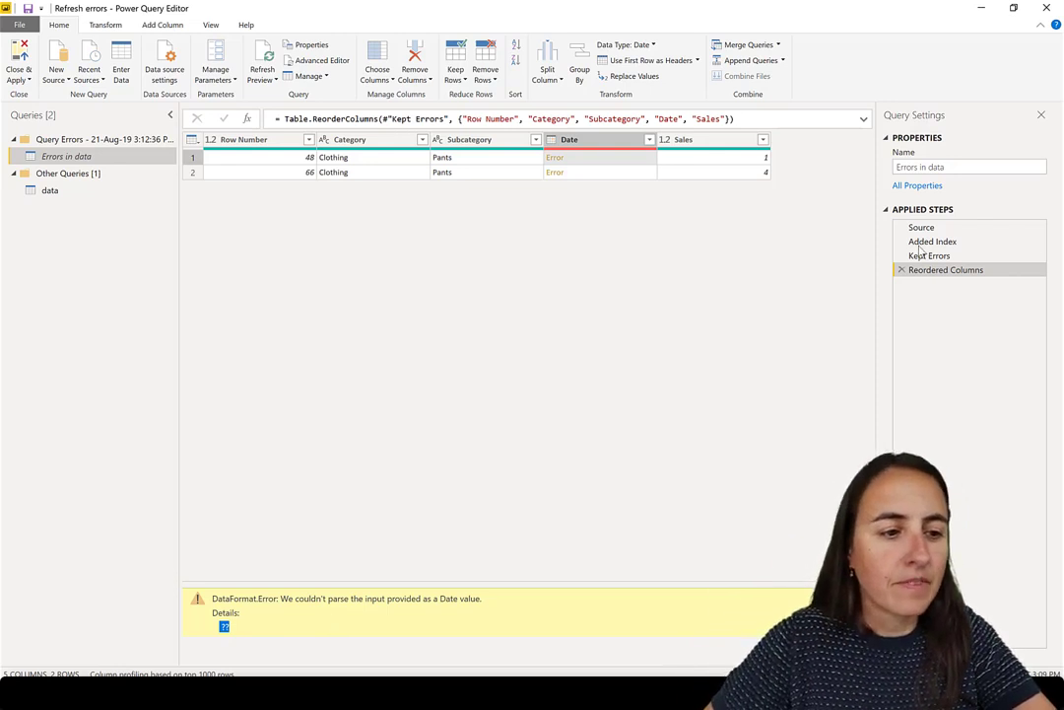
{"action": "left_click", "coordinate": [631, 176]}
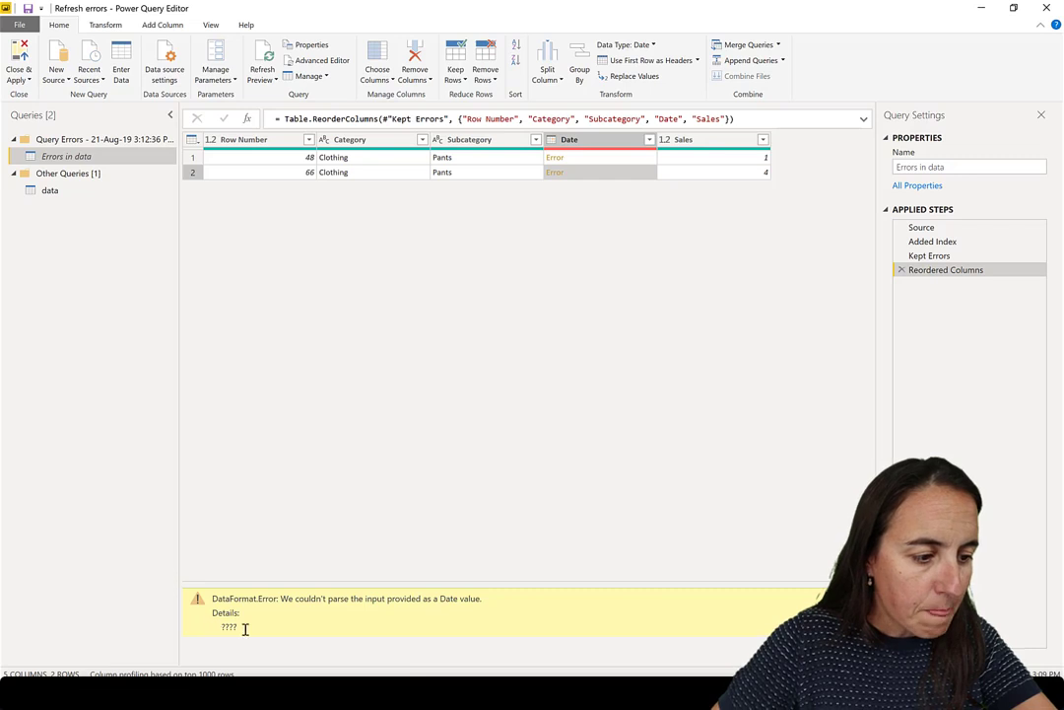
{"action": "left_click", "coordinate": [49, 191]}
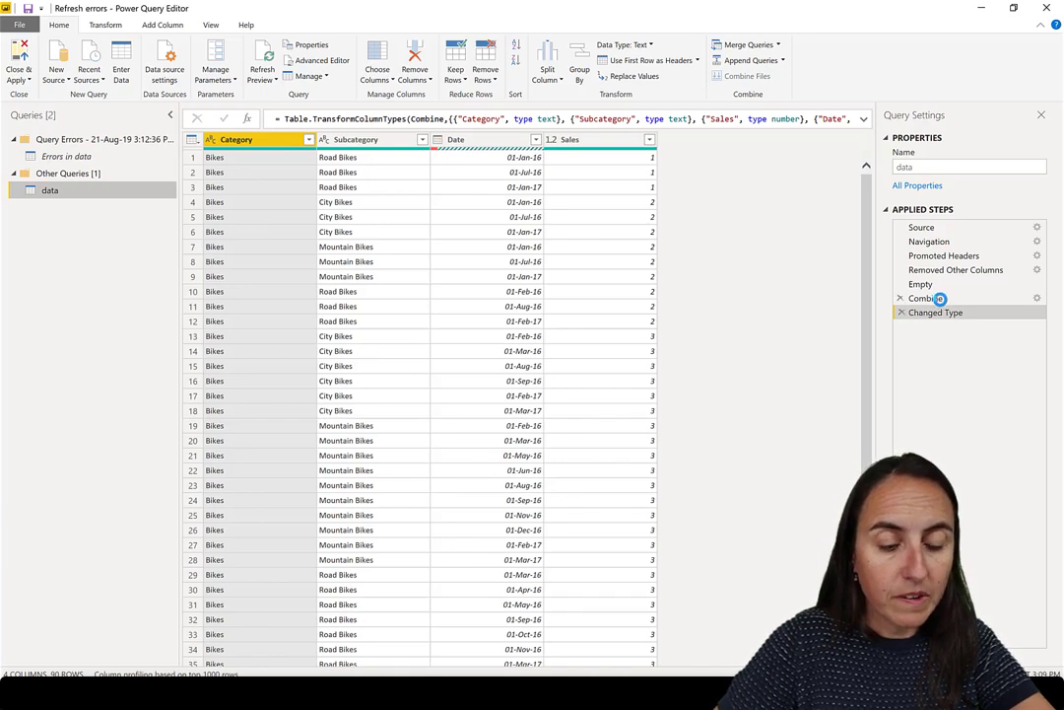
{"action": "left_click", "coordinate": [942, 298]}
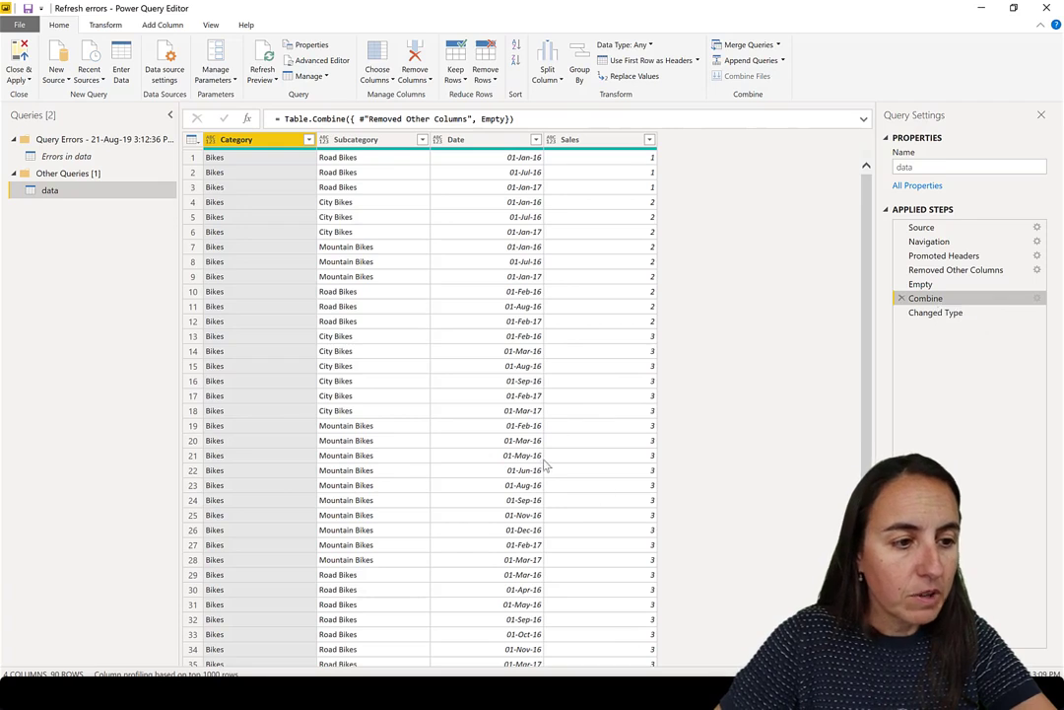
{"action": "scroll", "coordinate": [586, 458], "scroll_direction": "down", "scroll_amount": 5}
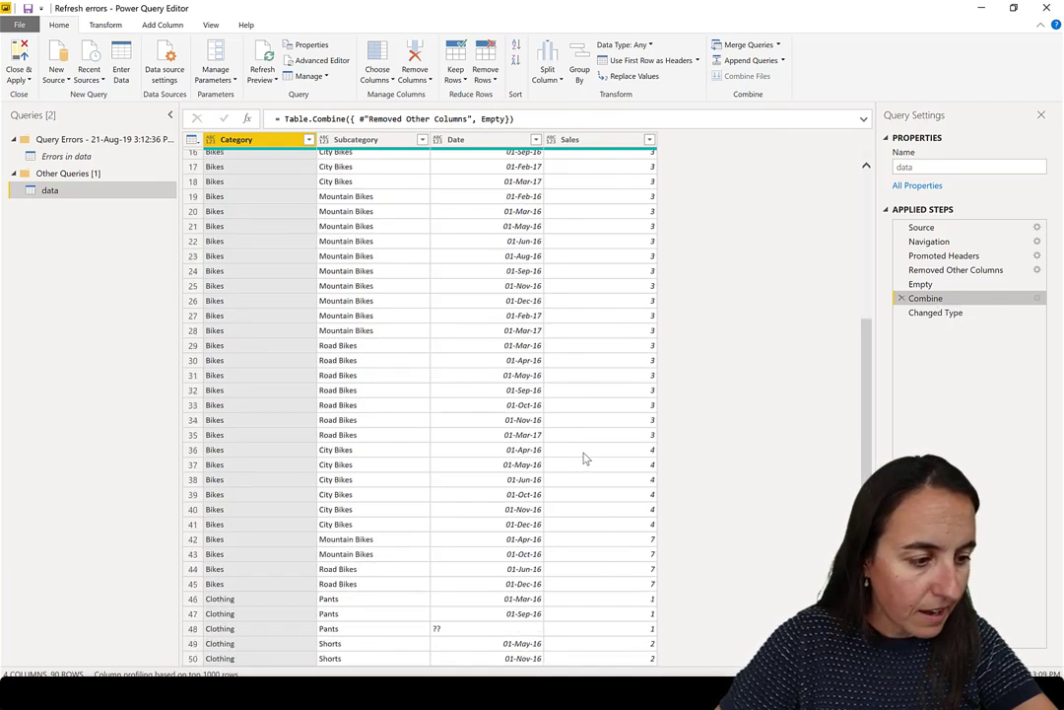
{"action": "left_click", "coordinate": [584, 459]}
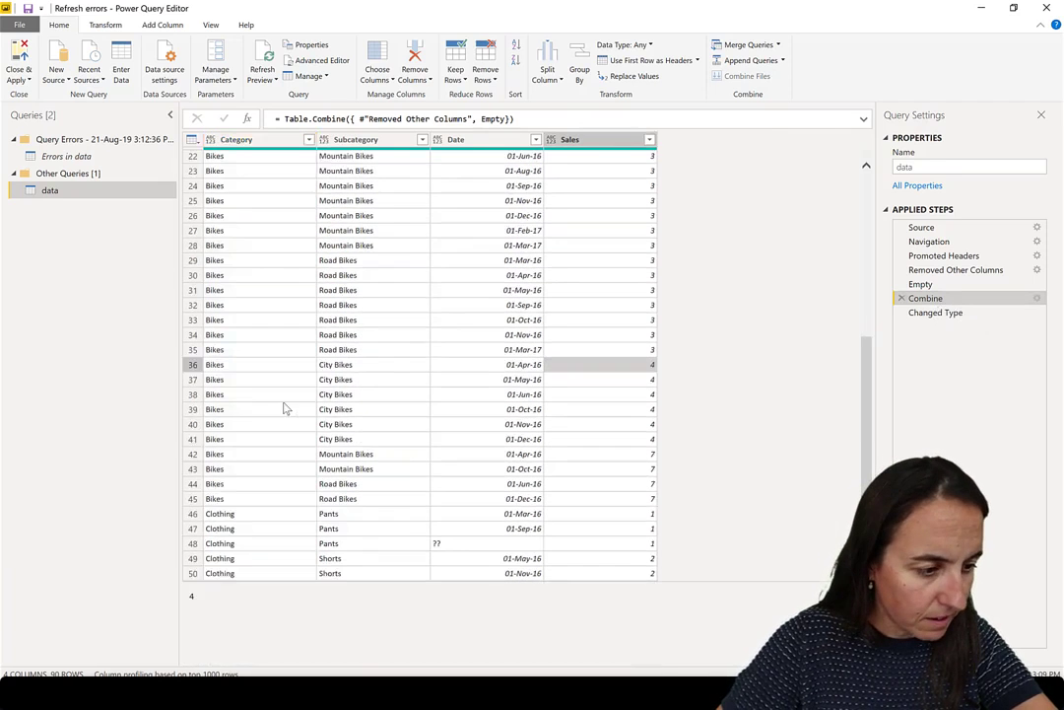
{"action": "left_click", "coordinate": [482, 544]}
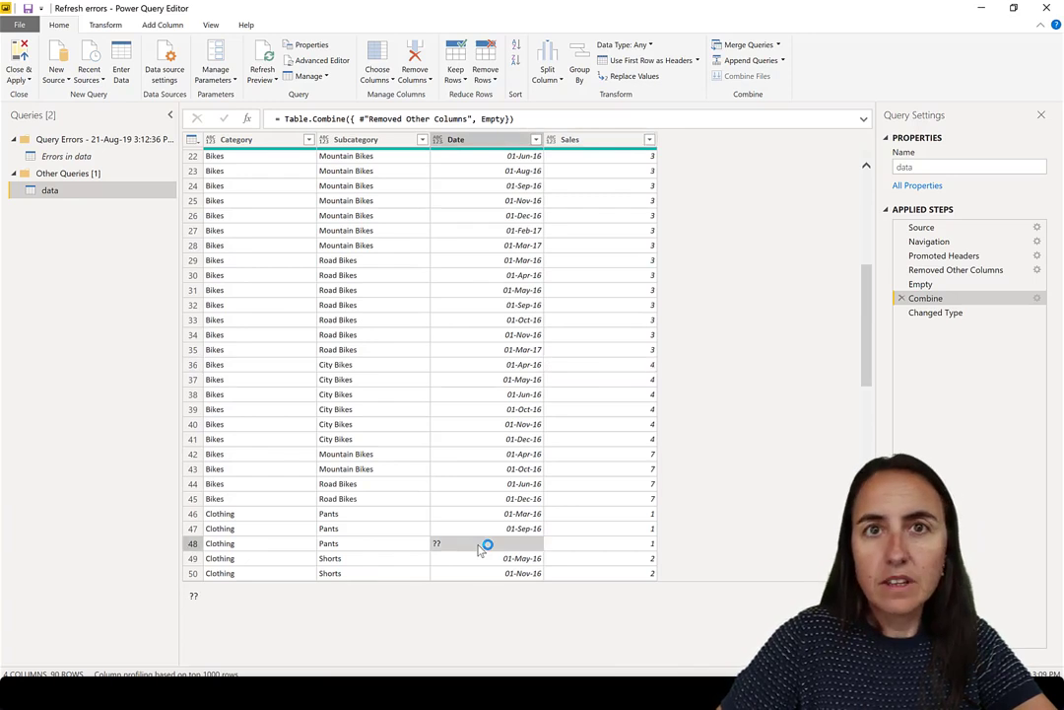
{"action": "left_click", "coordinate": [971, 315]}
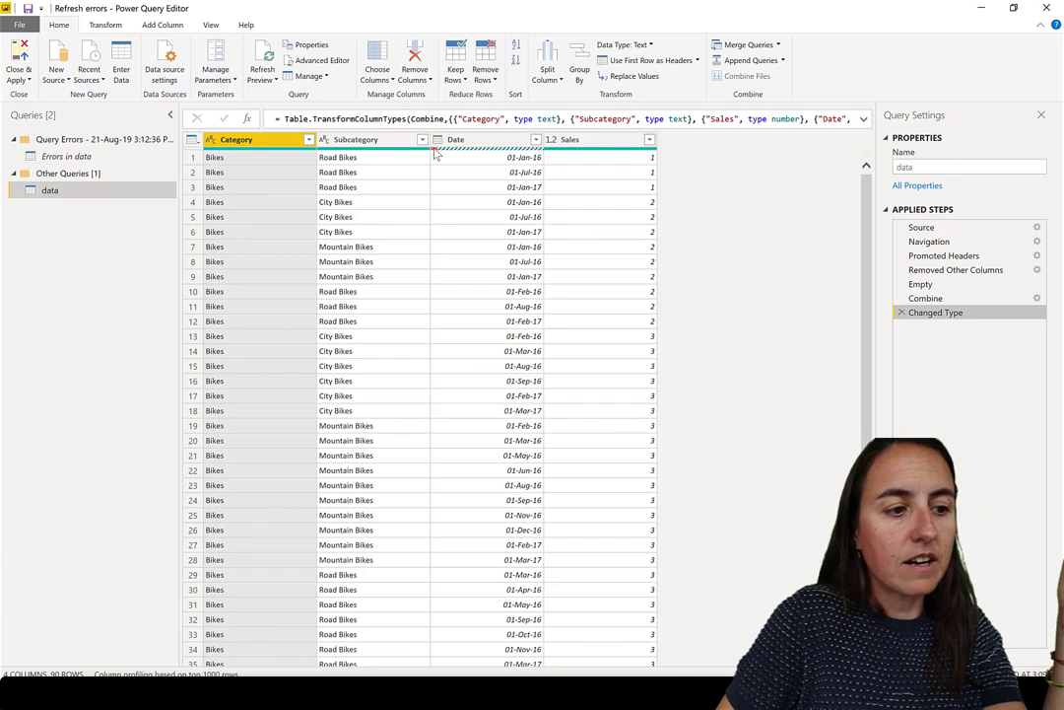
{"action": "mouse_move", "coordinate": [436, 153]}
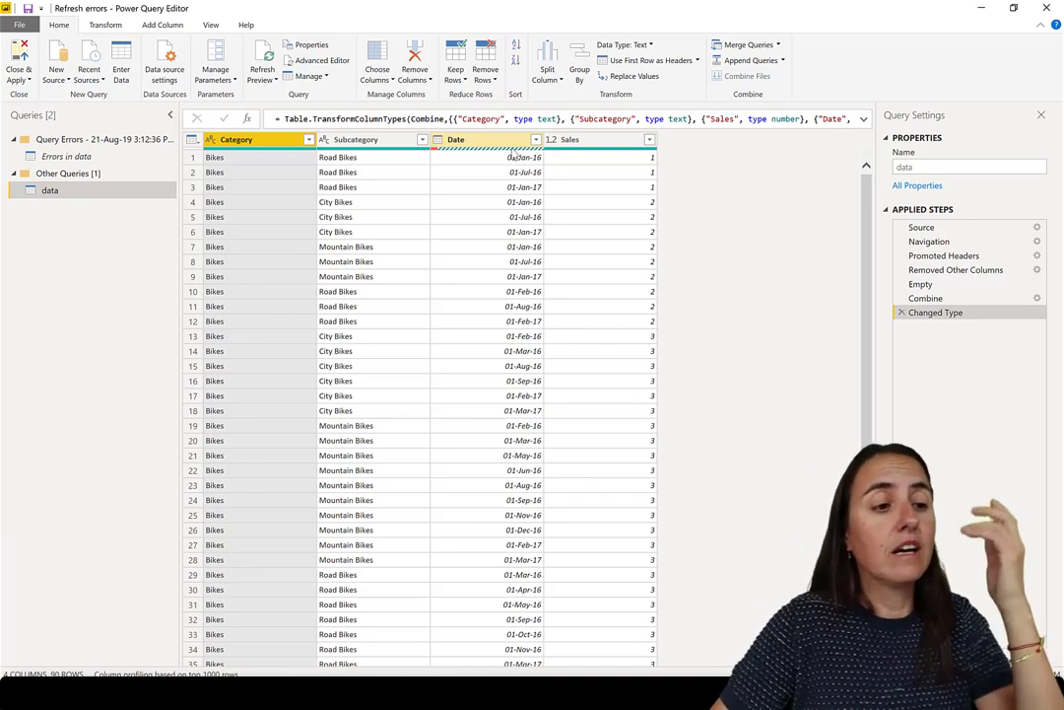
{"action": "right_click", "coordinate": [497, 146]}
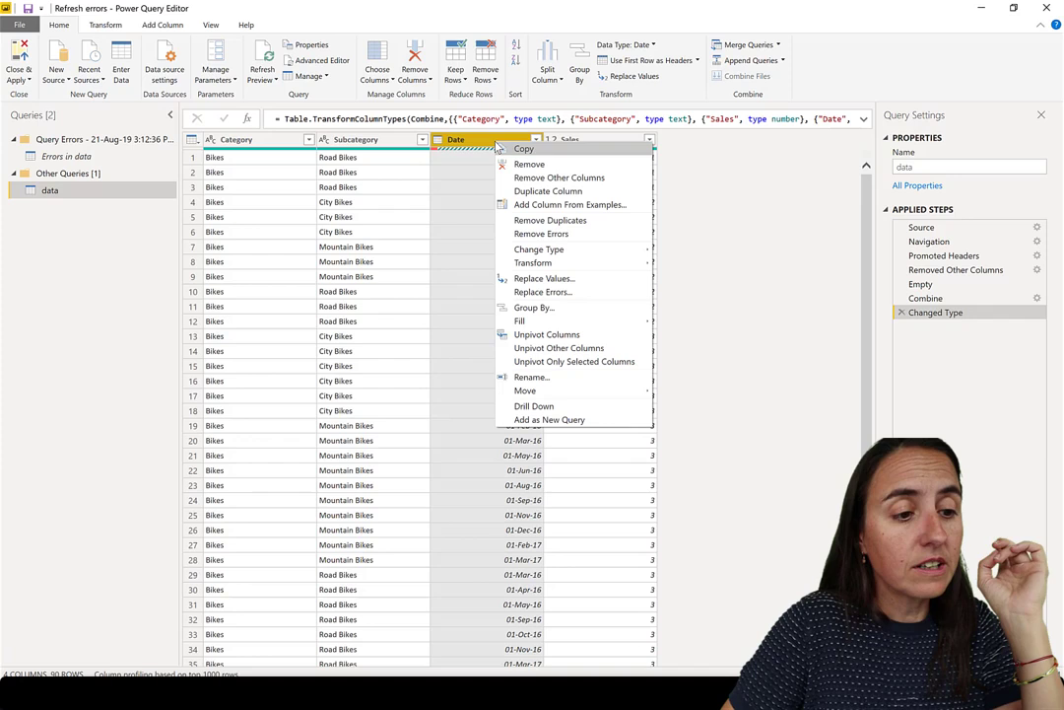
{"action": "left_click", "coordinate": [559, 234]}
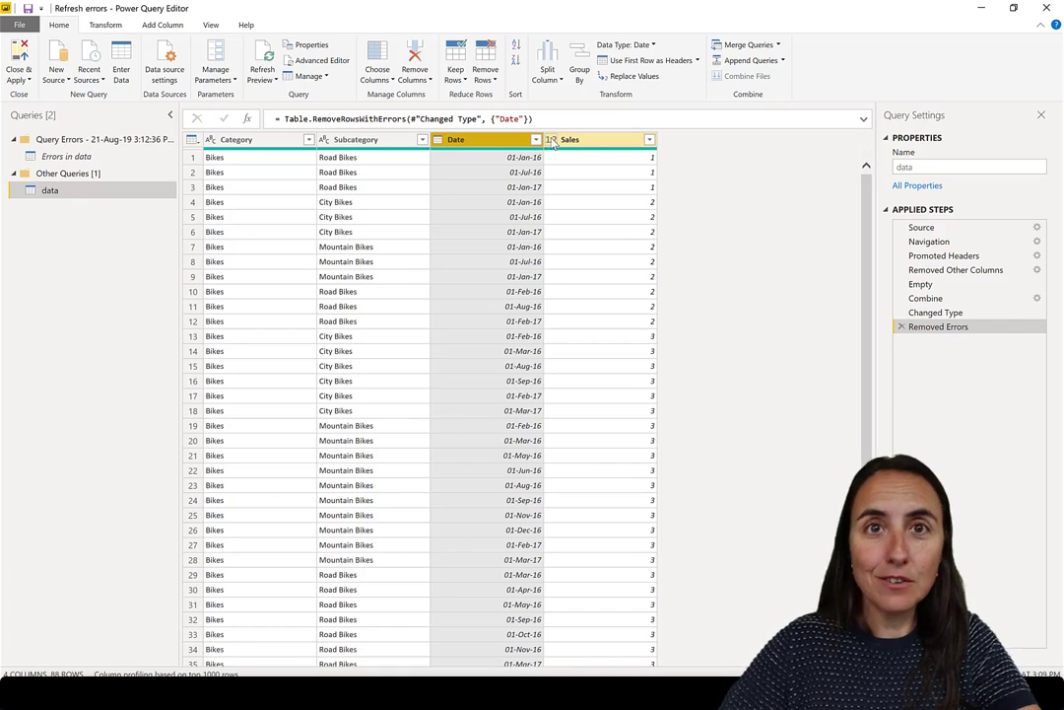
{"action": "left_click", "coordinate": [901, 326]}
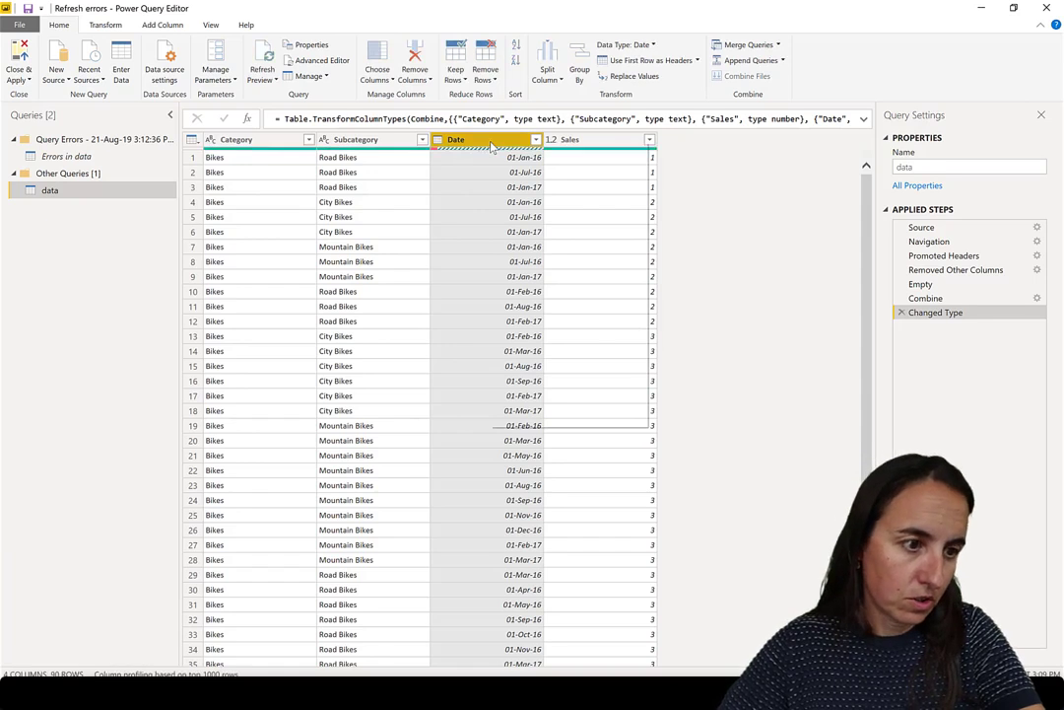
Step: Use Replace Errors on the Date column with the replacement value null
{"action": "right_click", "coordinate": [491, 145]}
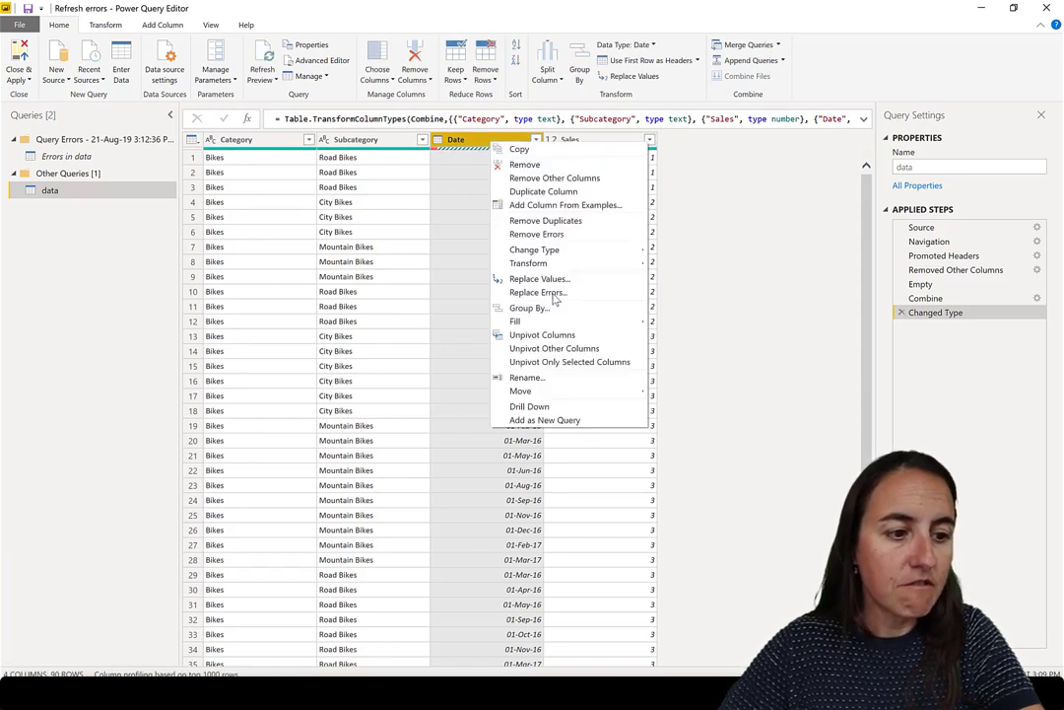
{"action": "left_click", "coordinate": [554, 294]}
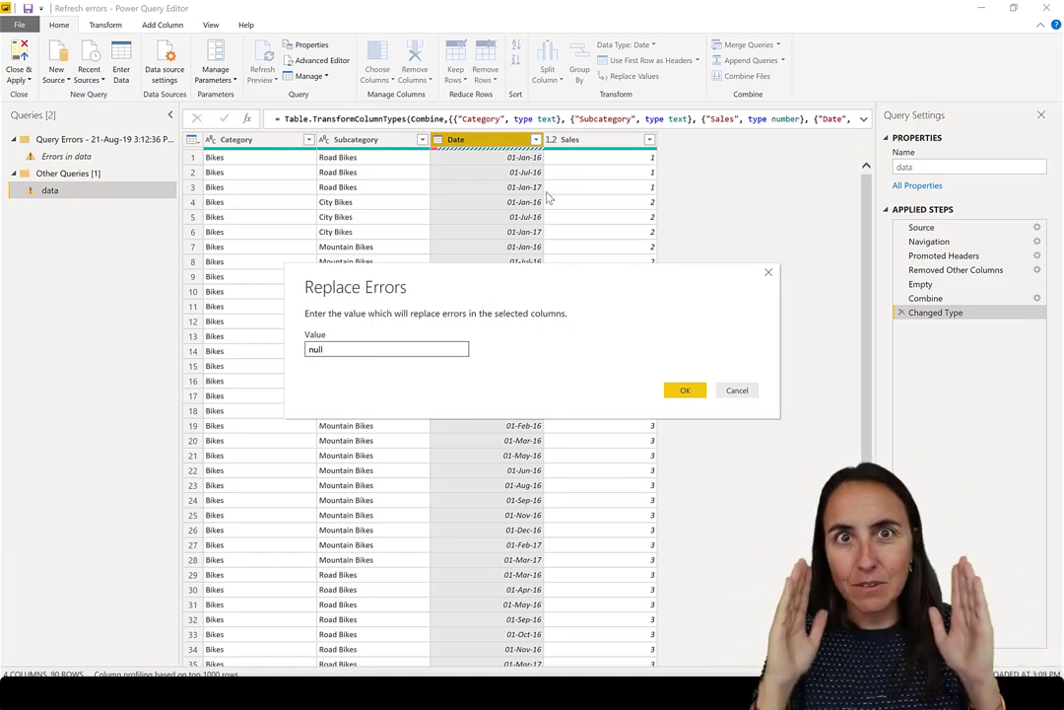
{"action": "left_click", "coordinate": [687, 389]}
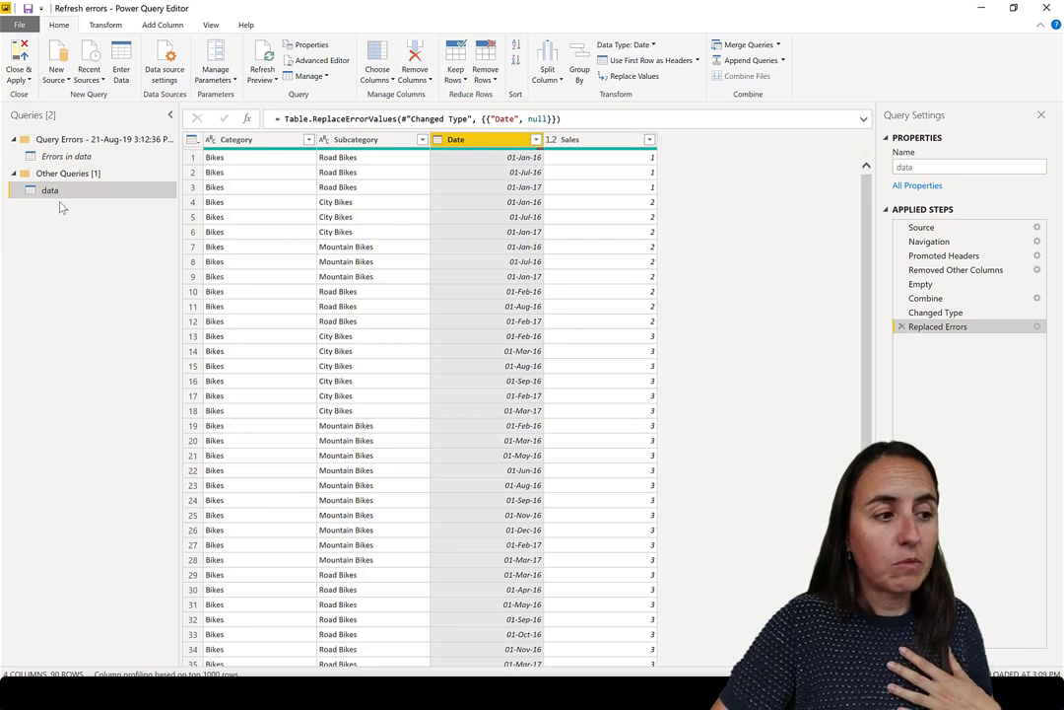
Step: Delete the Query Errors group together with its Errors in data query
{"action": "left_click", "coordinate": [83, 143]}
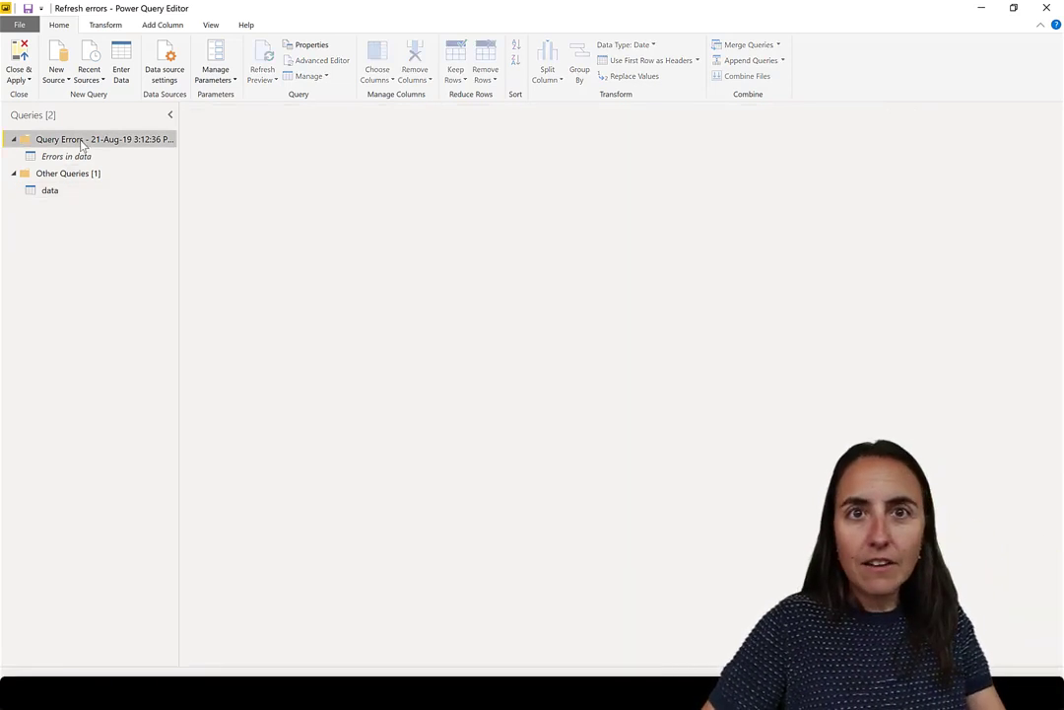
{"action": "right_click", "coordinate": [82, 145]}
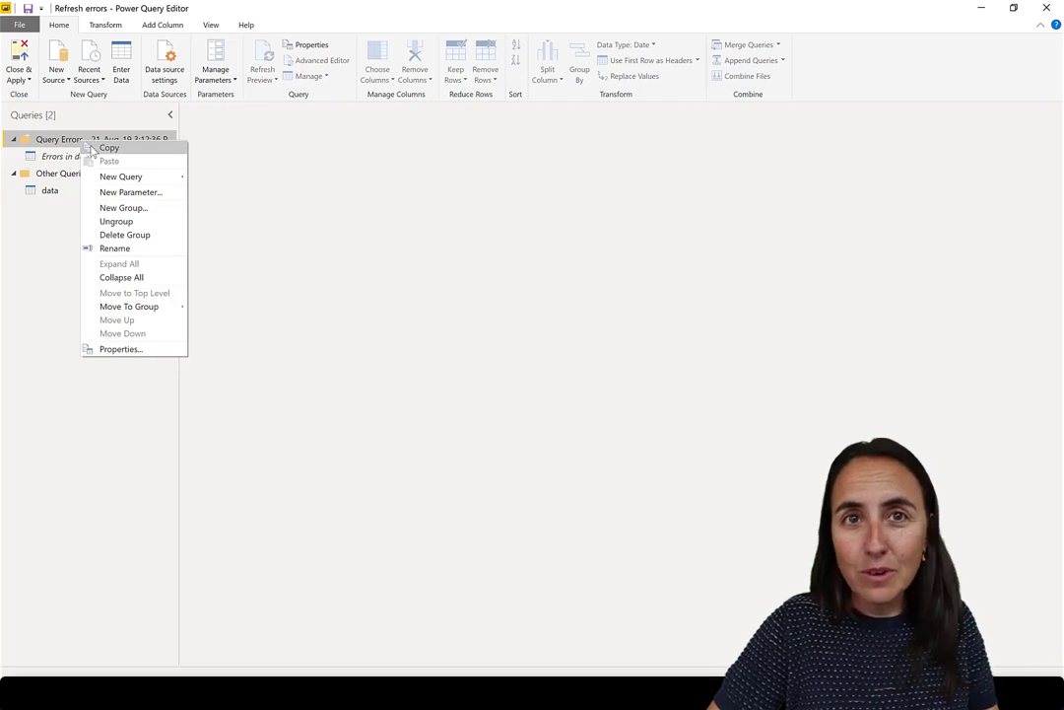
{"action": "left_click", "coordinate": [151, 238]}
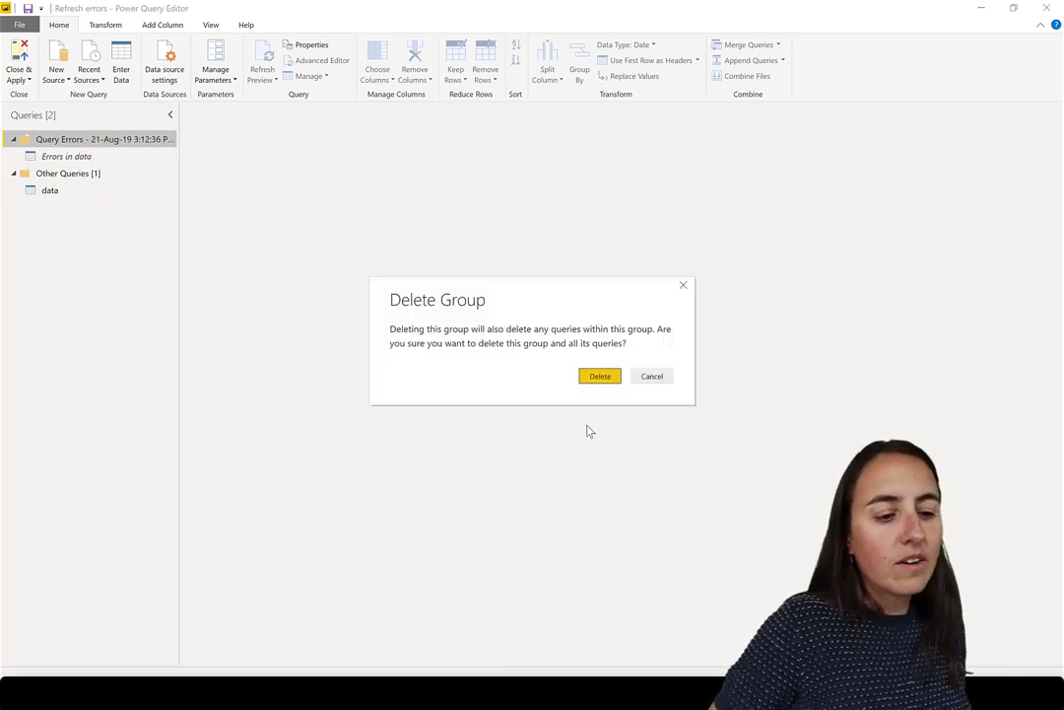
{"action": "left_click", "coordinate": [597, 380]}
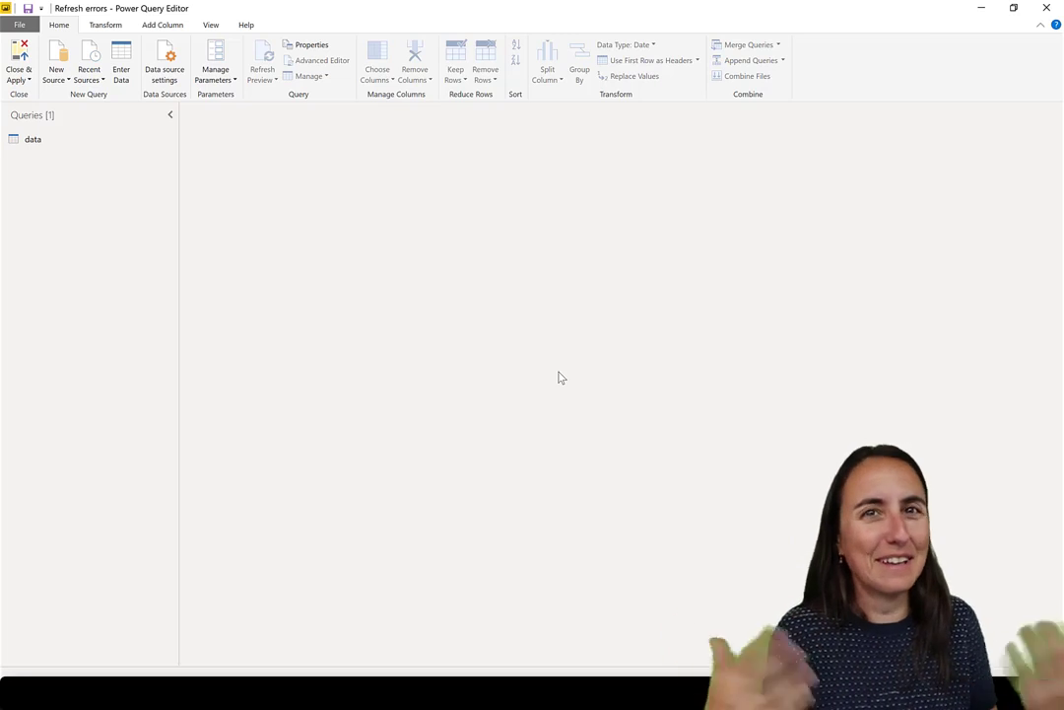
Step: Open the data query and delete its Replaced Errors step
{"action": "left_click", "coordinate": [44, 140]}
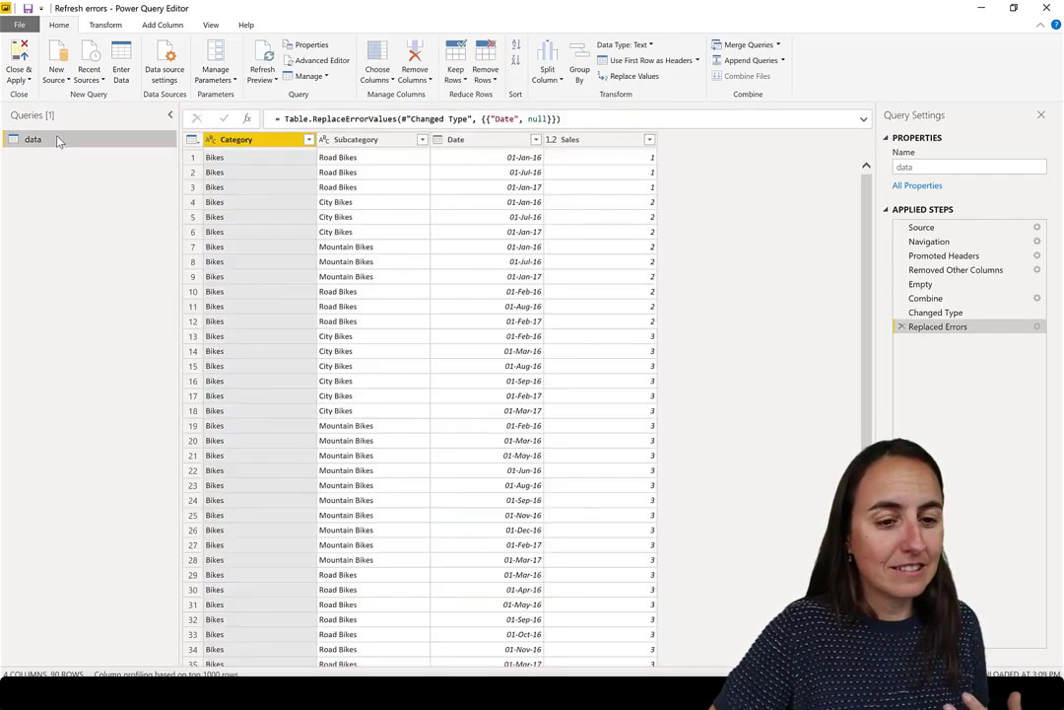
{"action": "scroll", "coordinate": [756, 459], "scroll_direction": "down", "scroll_amount": 2}
{"action": "scroll", "coordinate": [757, 459], "scroll_direction": "down", "scroll_amount": 3}
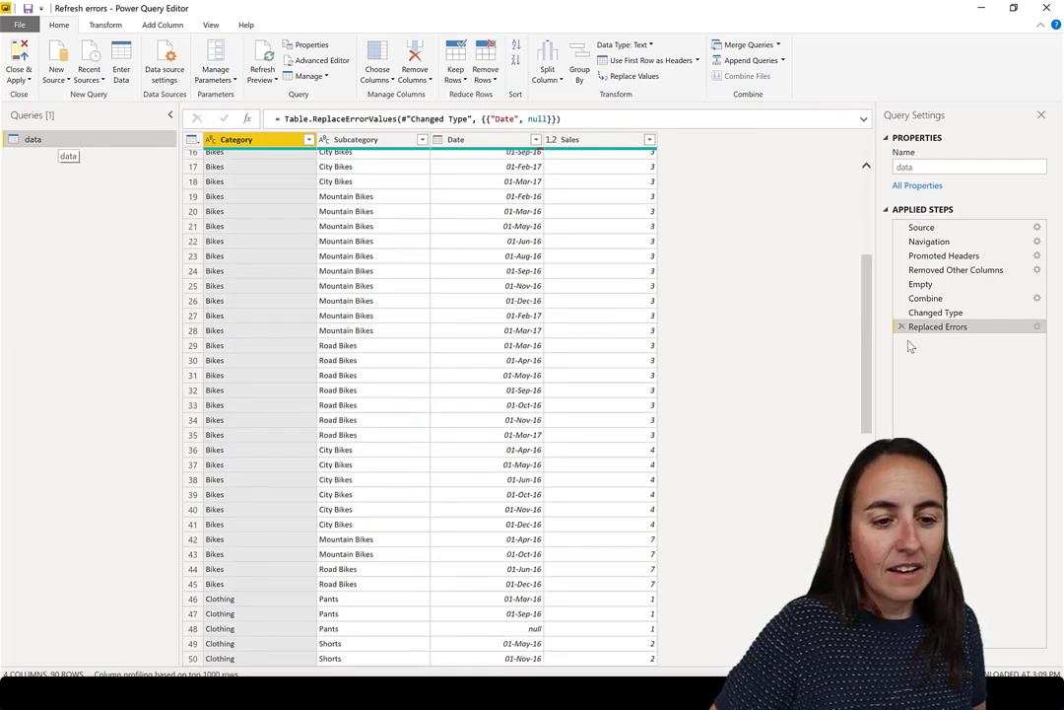
{"action": "left_click", "coordinate": [901, 326]}
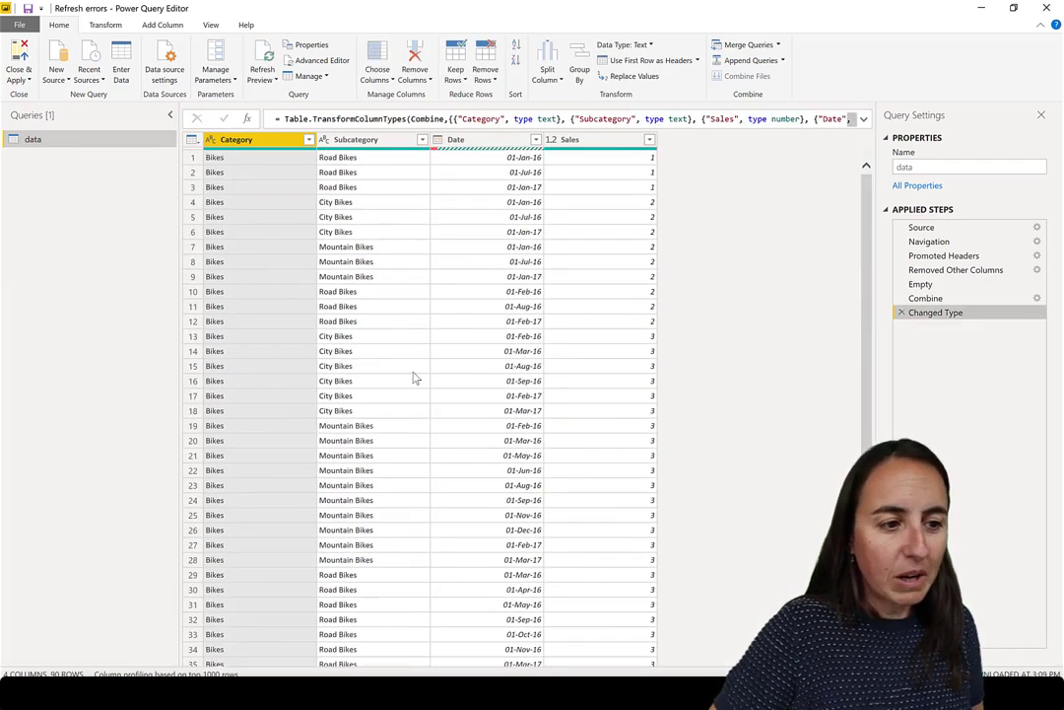
Step: Look over the rows with Error in Date, then bring up the Date column options
{"action": "scroll", "coordinate": [590, 420], "scroll_direction": "down", "scroll_amount": 8}
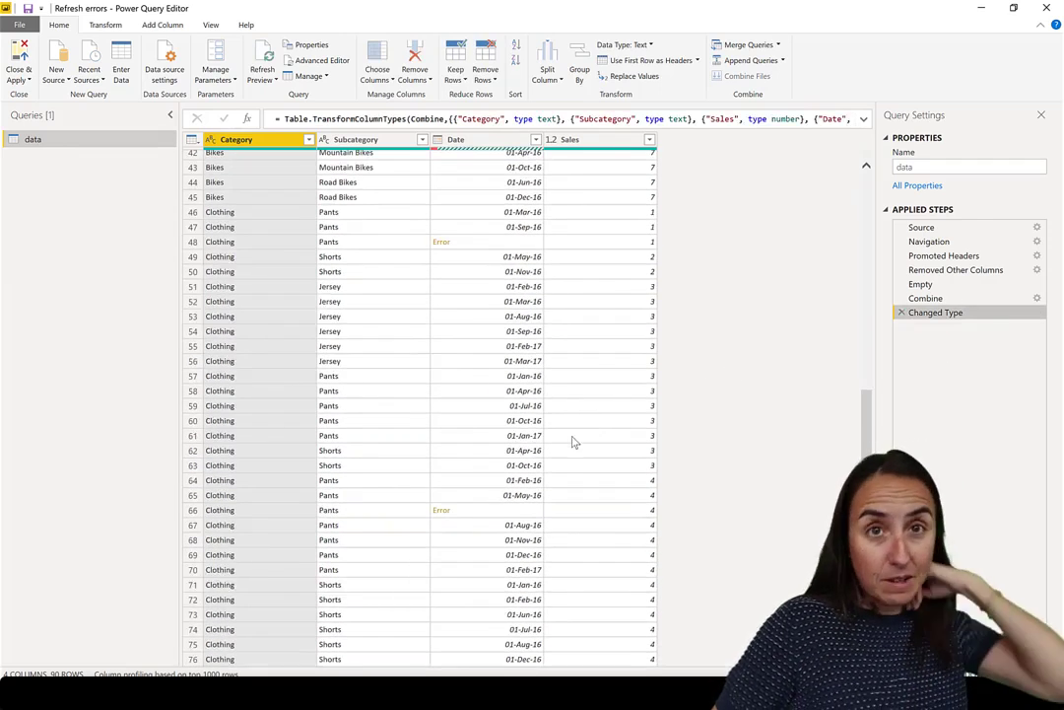
{"action": "scroll", "coordinate": [543, 391], "scroll_direction": "up", "scroll_amount": 7}
{"action": "scroll", "coordinate": [543, 390], "scroll_direction": "up", "scroll_amount": 7}
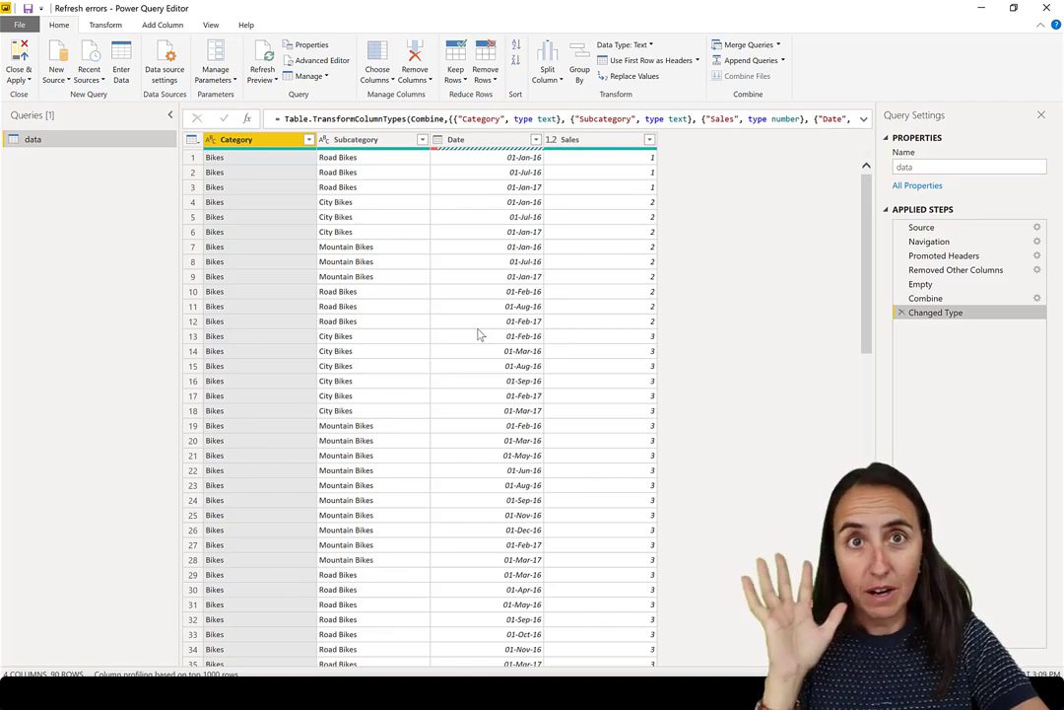
{"action": "right_click", "coordinate": [496, 143]}
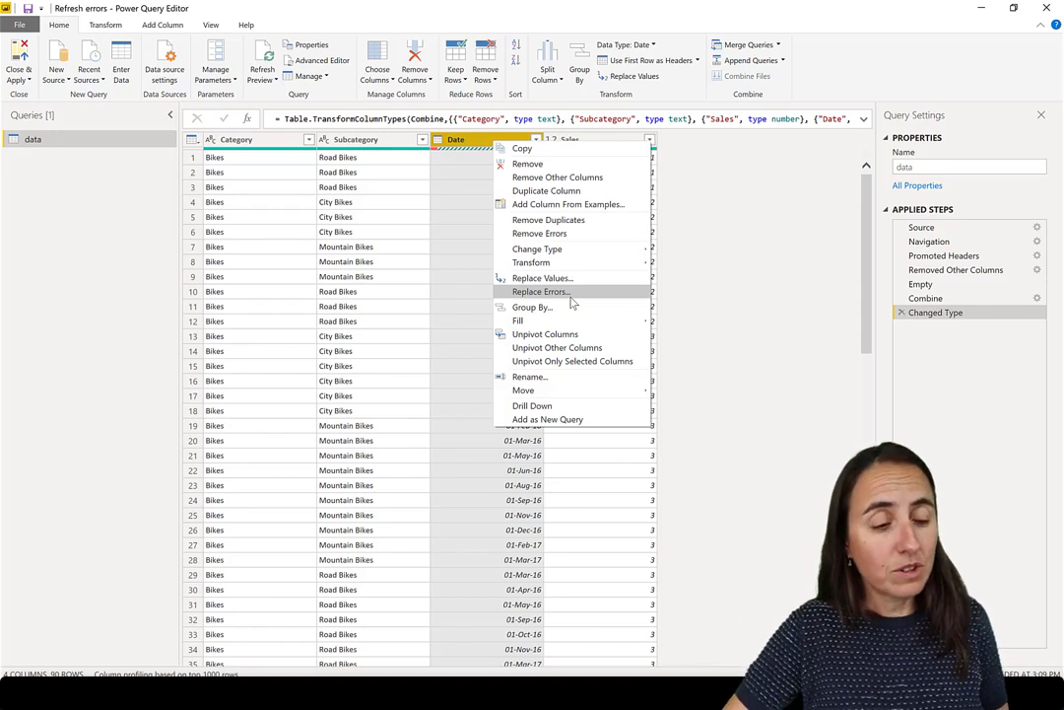
Step: Dismiss the Date column menu and preview the Combine and Changed Type steps
{"action": "left_click", "coordinate": [807, 287]}
{"action": "left_click", "coordinate": [925, 297]}
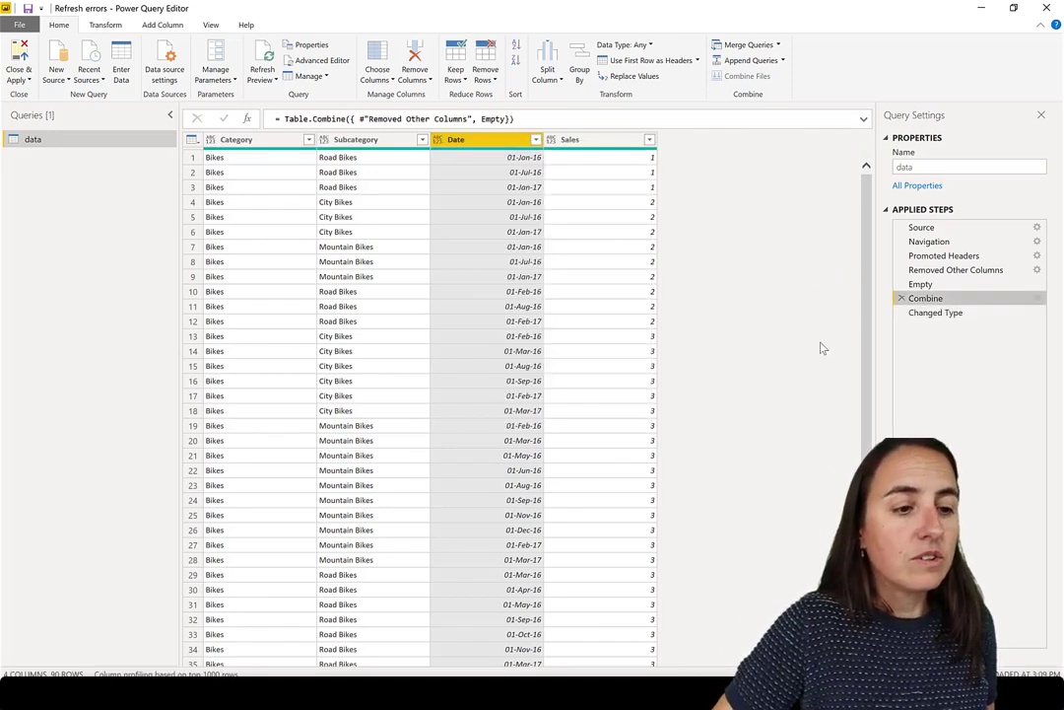
{"action": "left_click", "coordinate": [936, 312]}
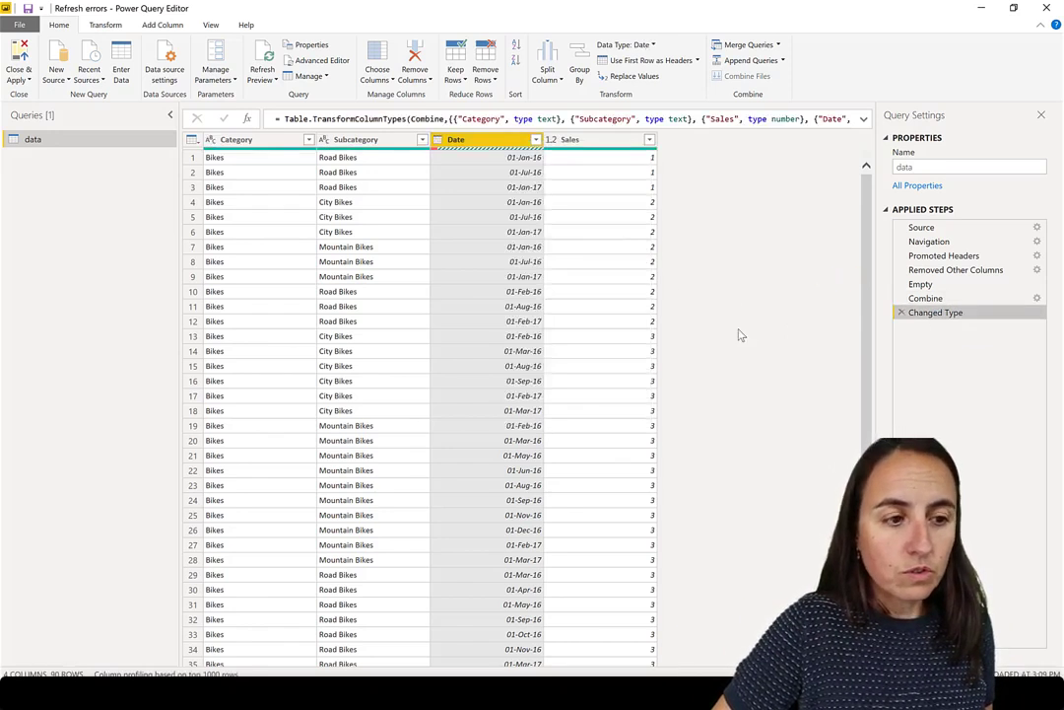
Step: Add a Custom column with the formula try [Date]
{"action": "left_click", "coordinate": [155, 24]}
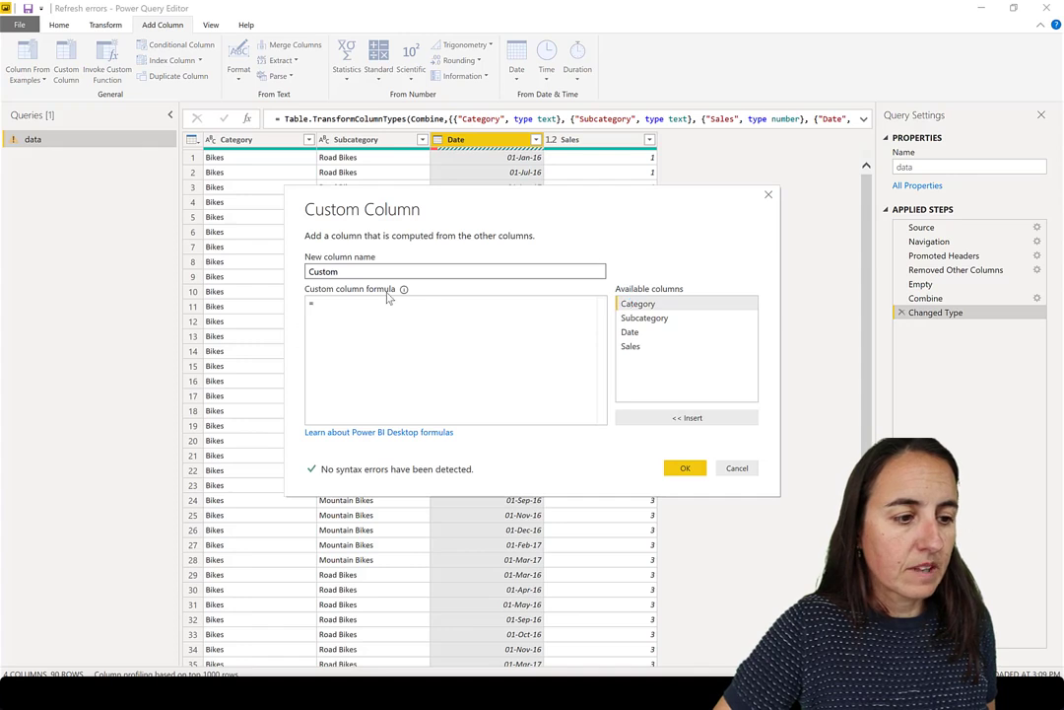
{"action": "type", "text": "try"}
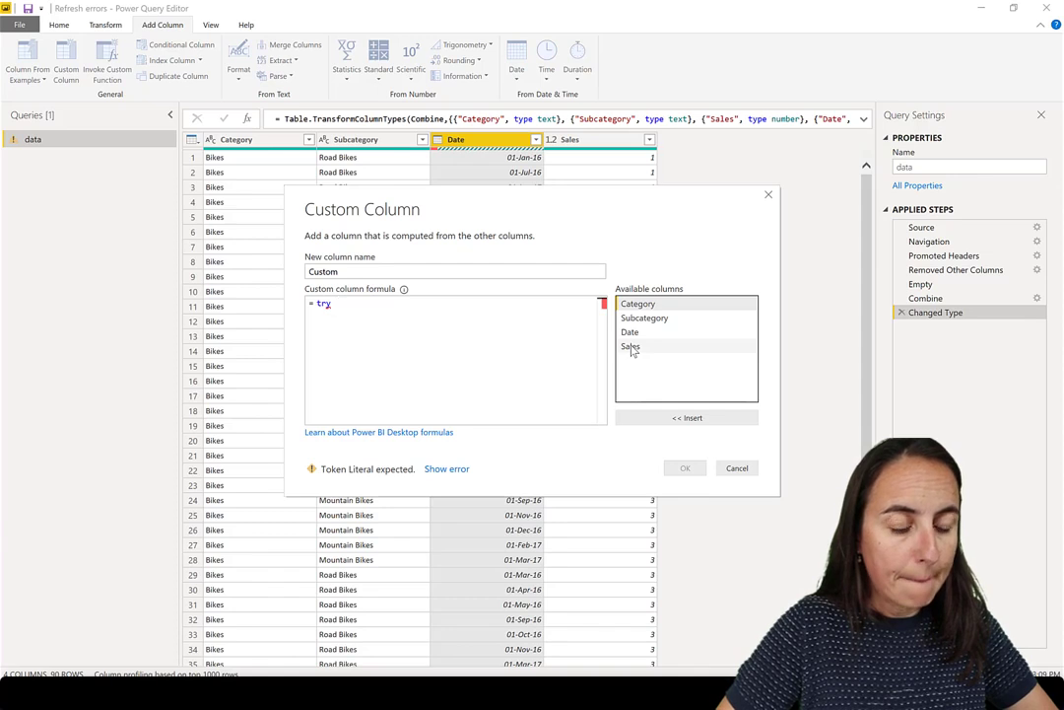
{"action": "double_click", "coordinate": [636, 332]}
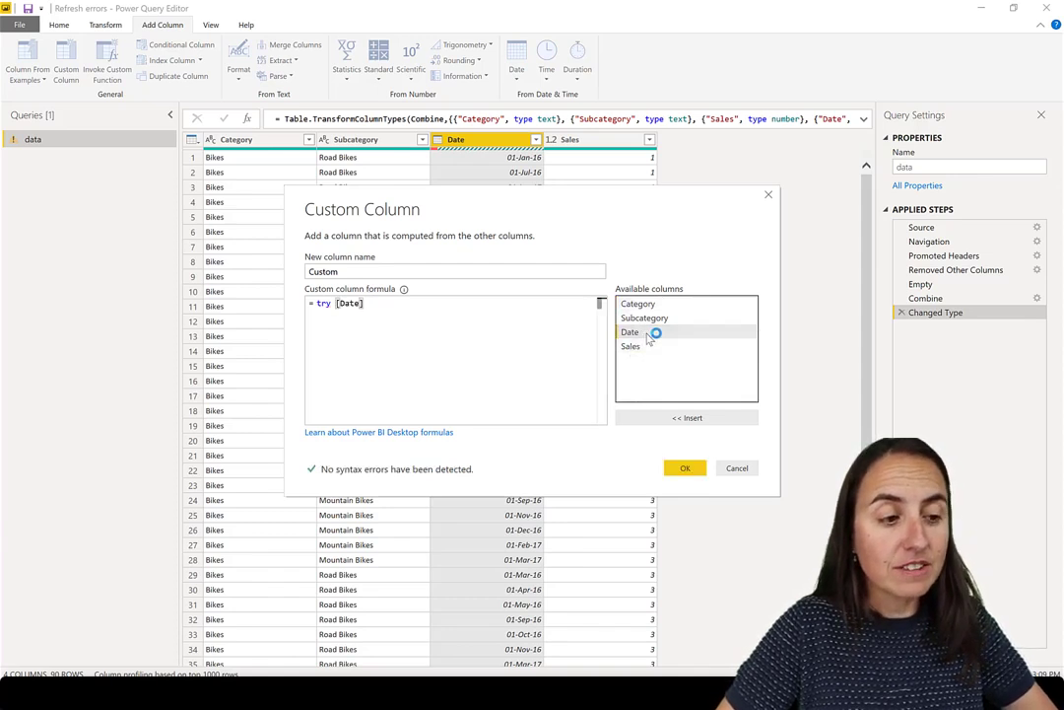
{"action": "left_click", "coordinate": [686, 469]}
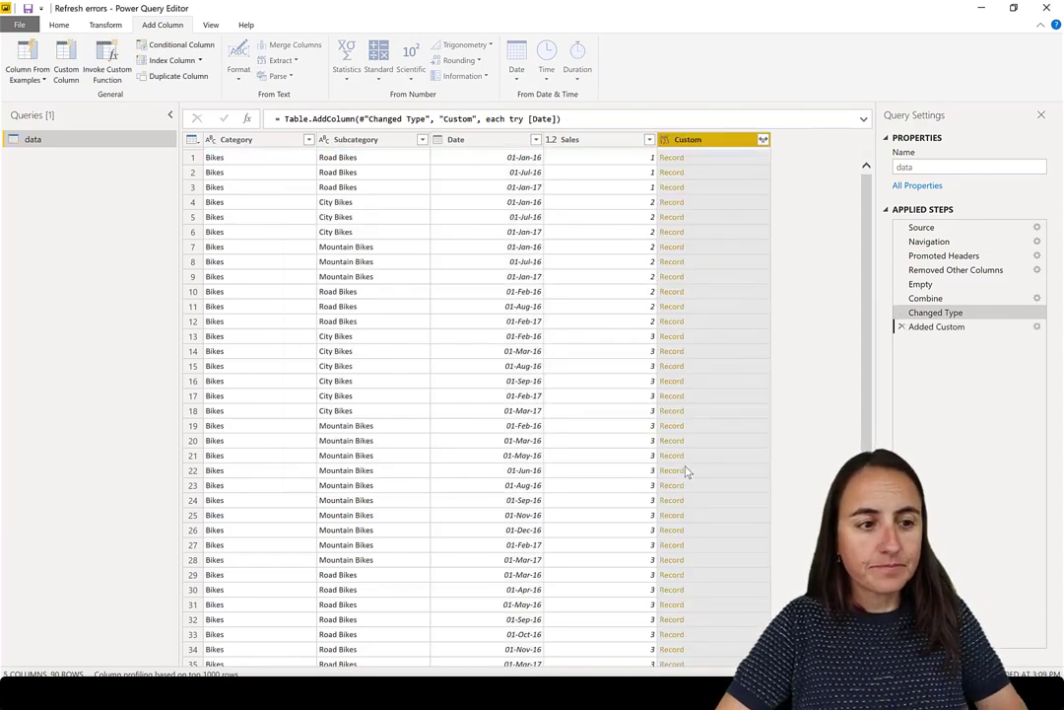
Step: Expand Custom into only the HasError field, without the column-name prefix
{"action": "left_click", "coordinate": [764, 140]}
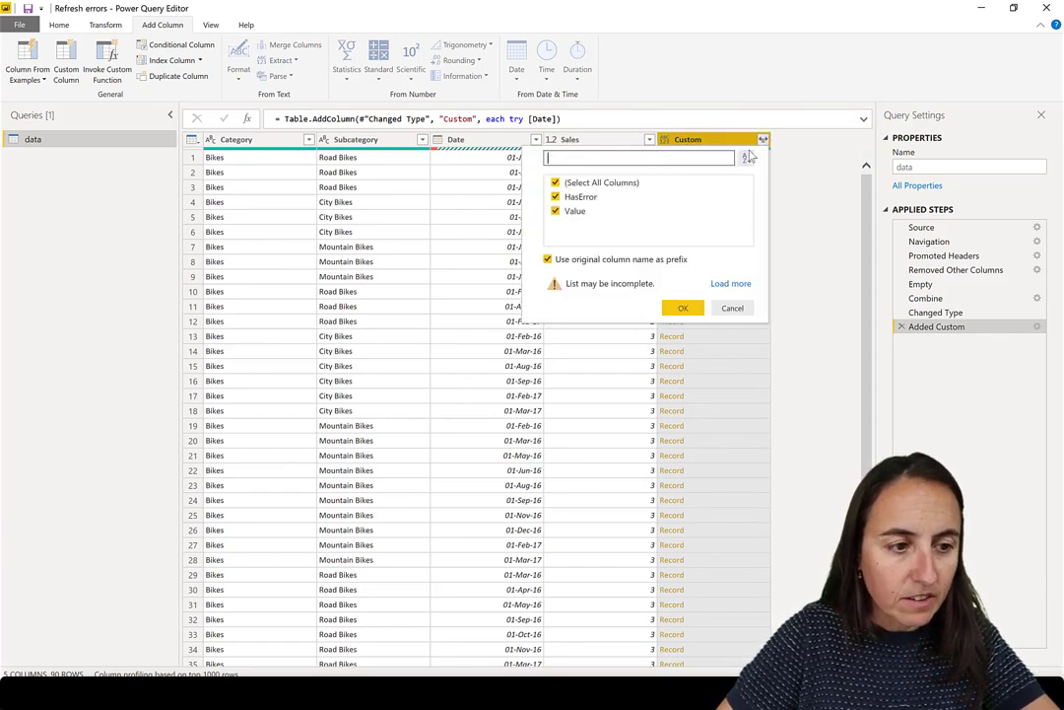
{"action": "left_click", "coordinate": [548, 260]}
{"action": "left_click", "coordinate": [592, 185]}
{"action": "left_click", "coordinate": [584, 198]}
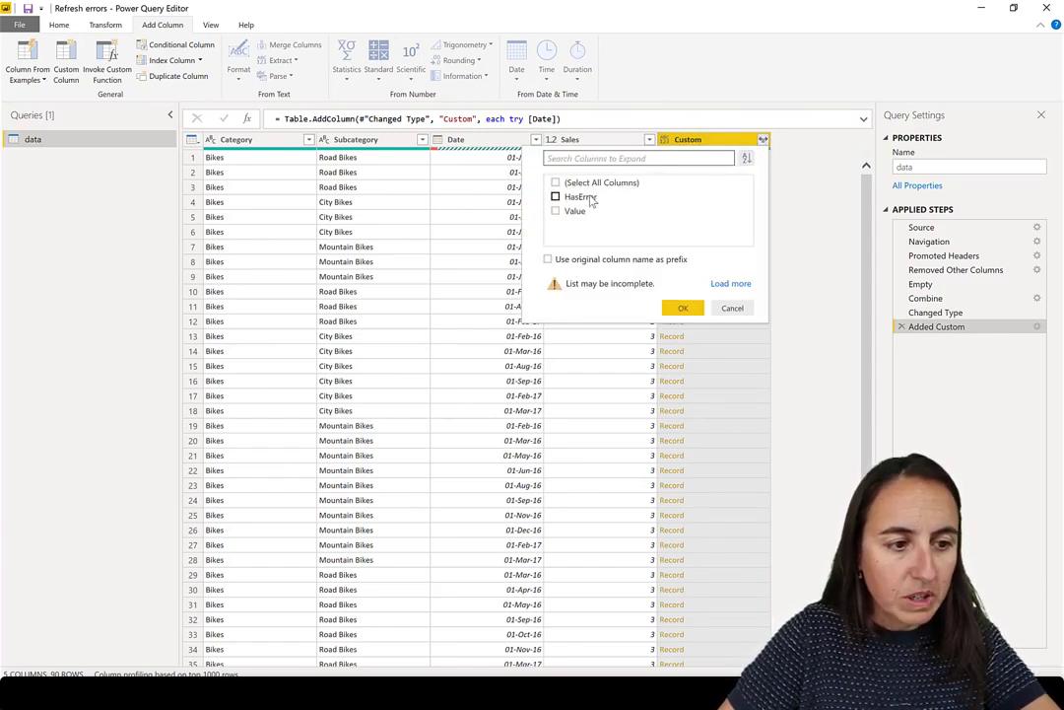
{"action": "left_click", "coordinate": [684, 309]}
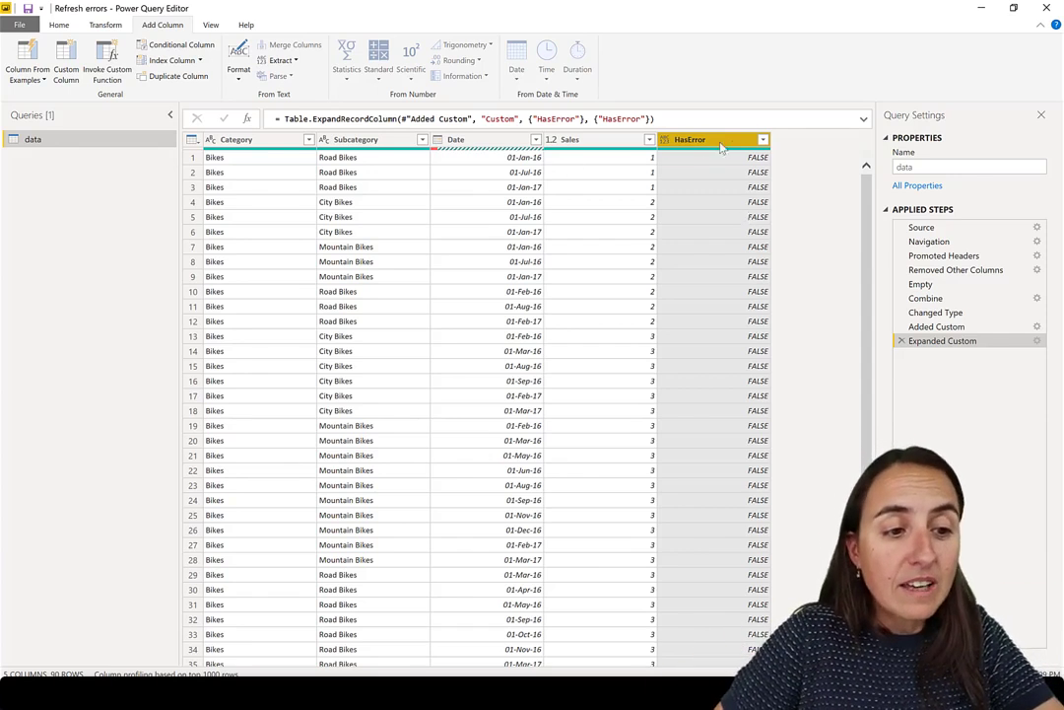
Step: Filter HasError to TRUE only and inspect the two rows' Date errors
{"action": "left_click", "coordinate": [765, 144]}
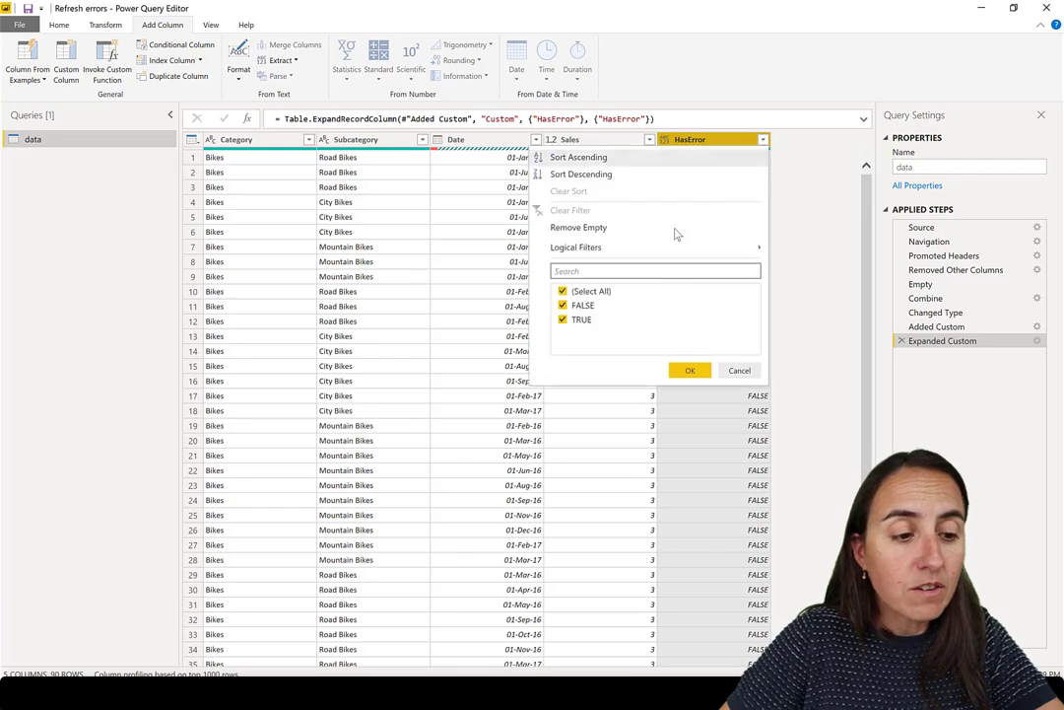
{"action": "left_click", "coordinate": [581, 306]}
{"action": "left_click", "coordinate": [687, 370]}
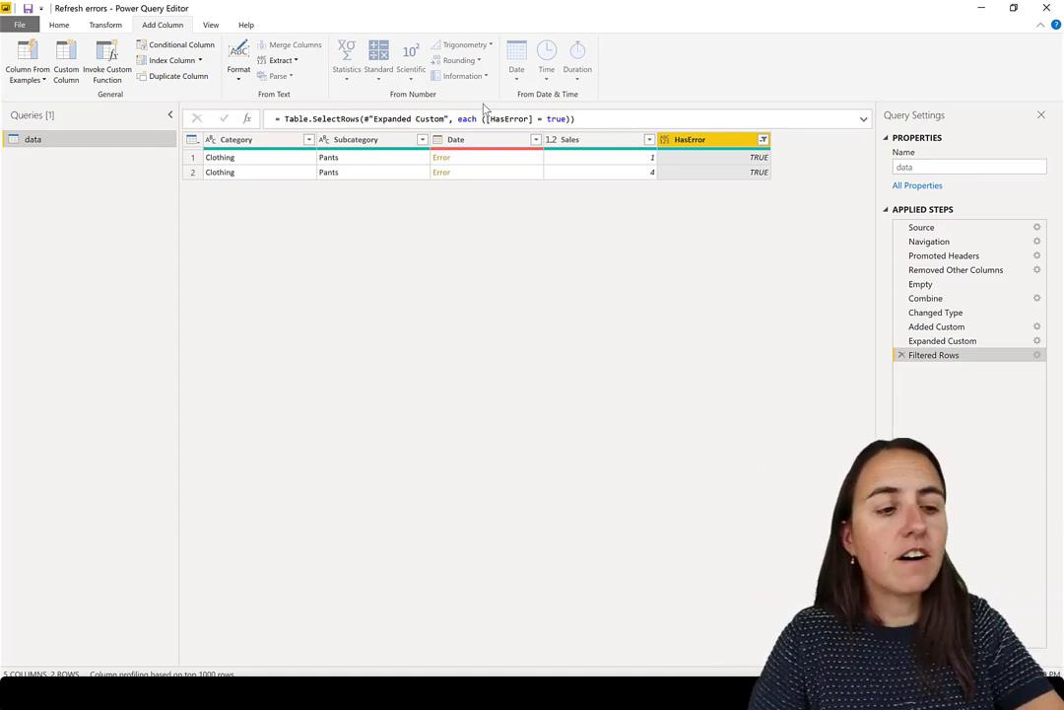
{"action": "left_click", "coordinate": [499, 162]}
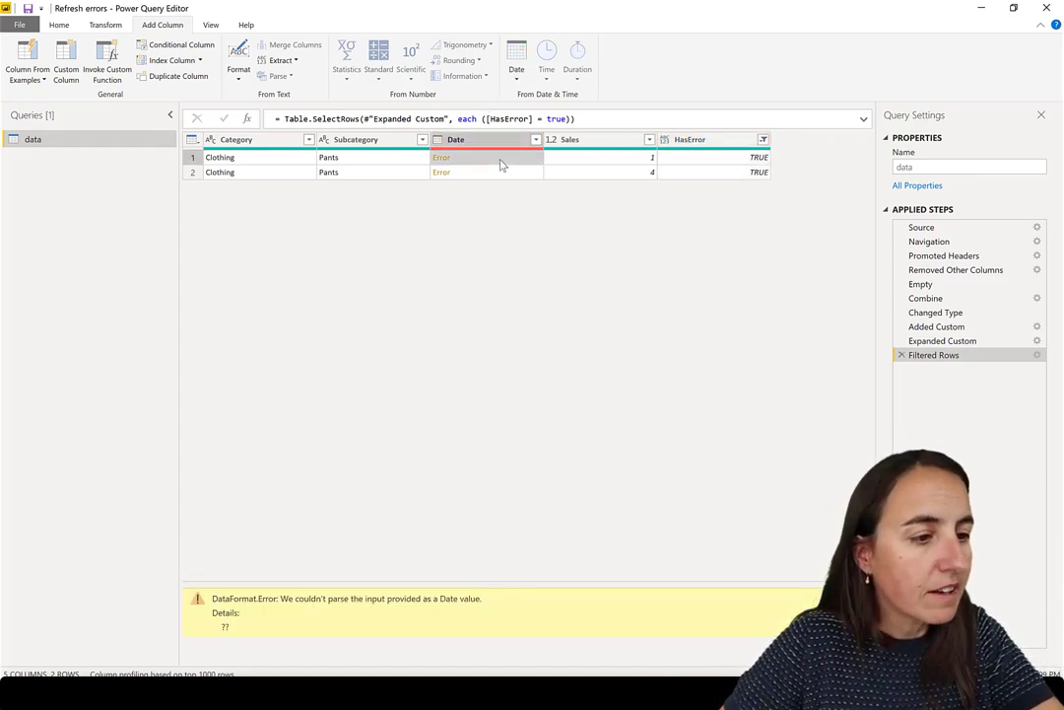
{"action": "left_click", "coordinate": [501, 173]}
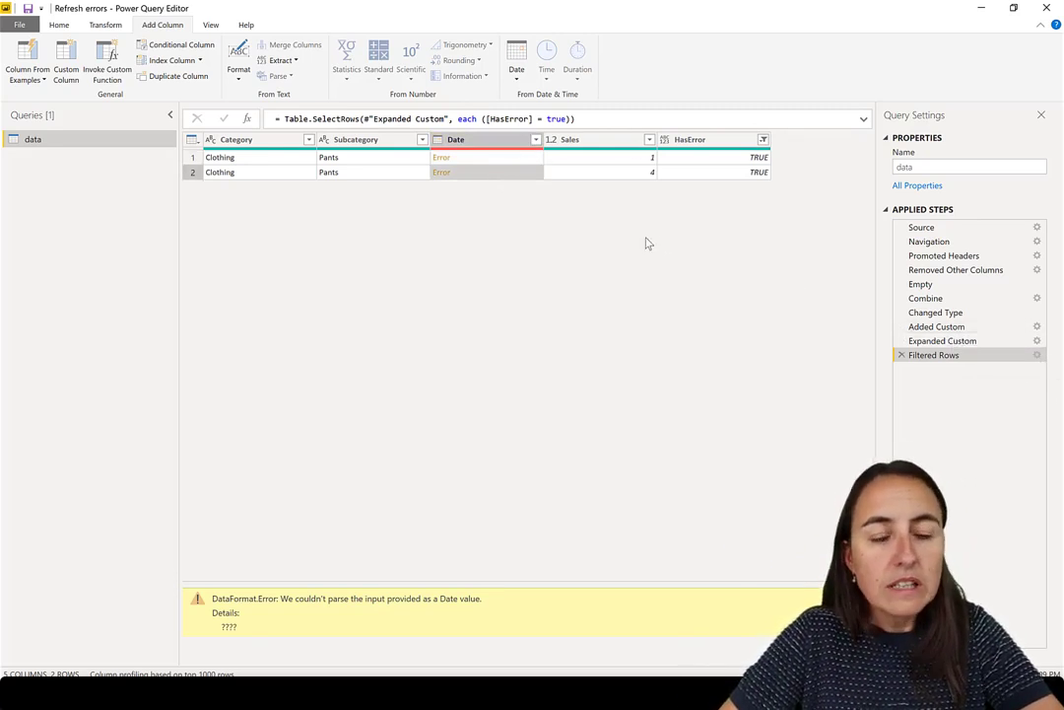
Step: Delete the Added Custom step and all steps after it
{"action": "left_click", "coordinate": [953, 326]}
{"action": "left_click", "coordinate": [936, 312]}
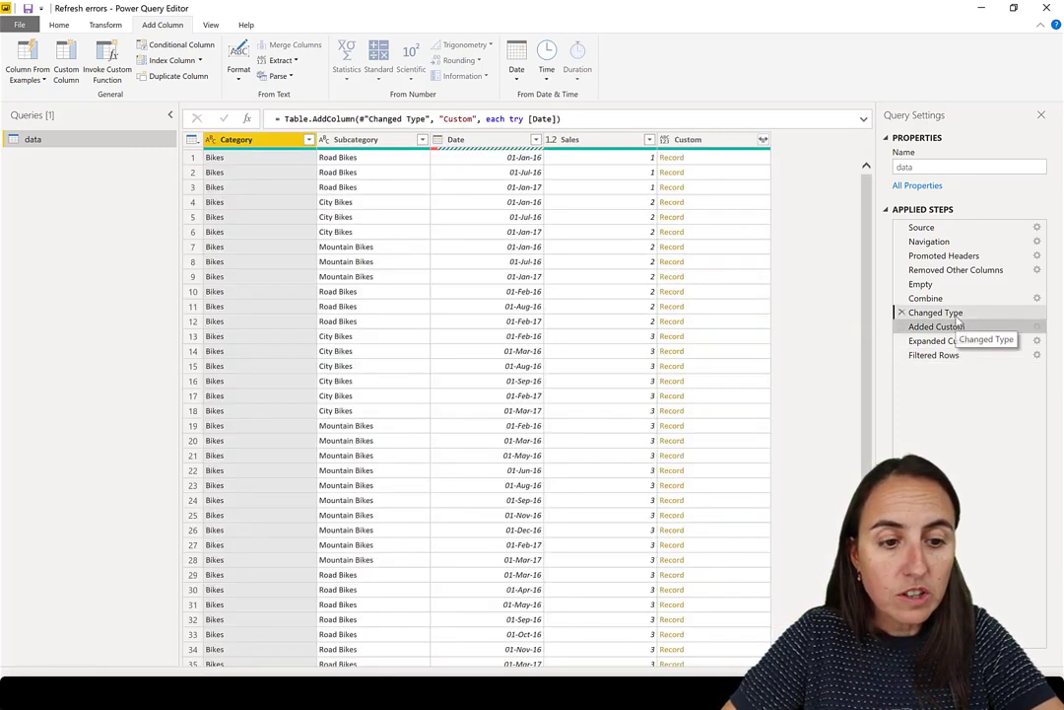
{"action": "left_click", "coordinate": [955, 329]}
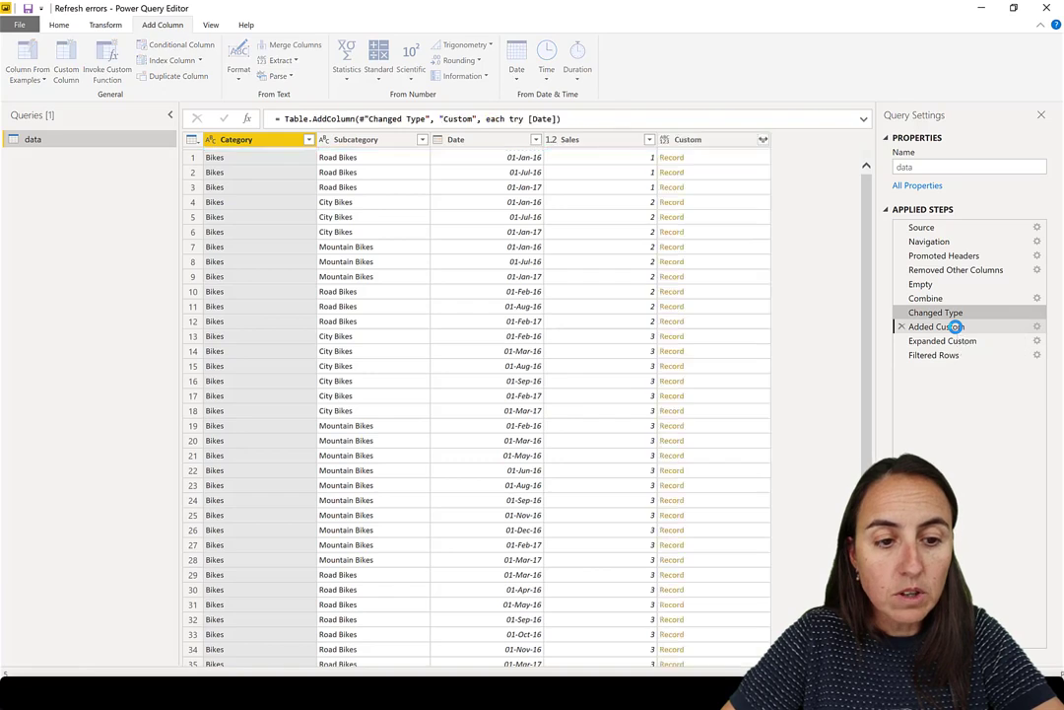
{"action": "right_click", "coordinate": [952, 331]}
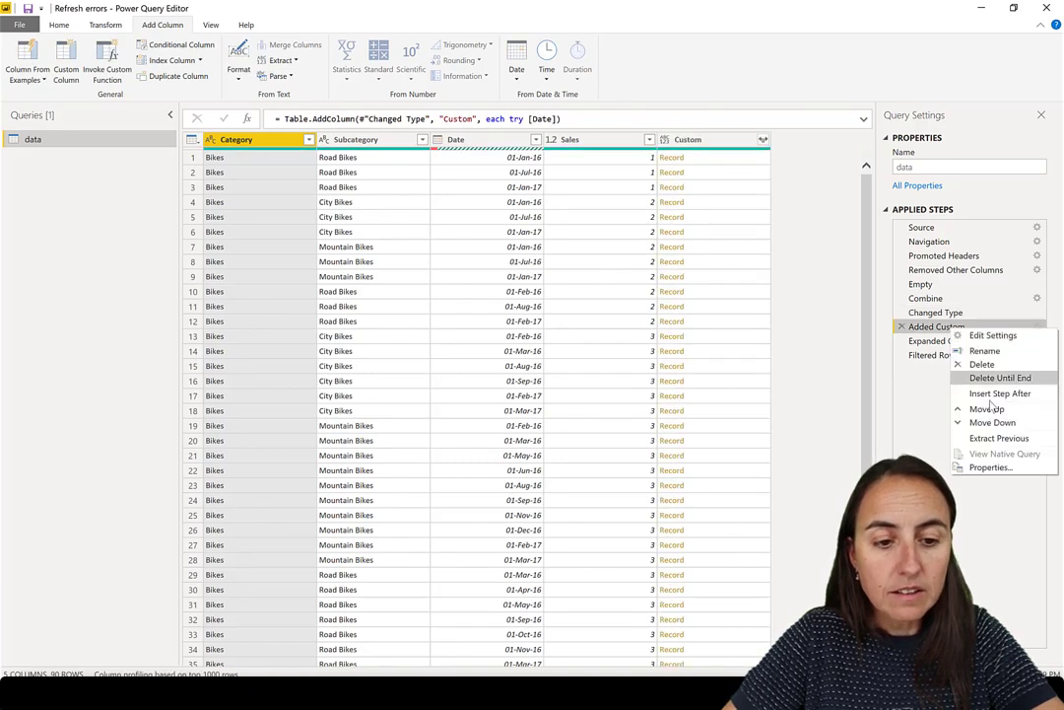
{"action": "left_click", "coordinate": [1000, 379]}
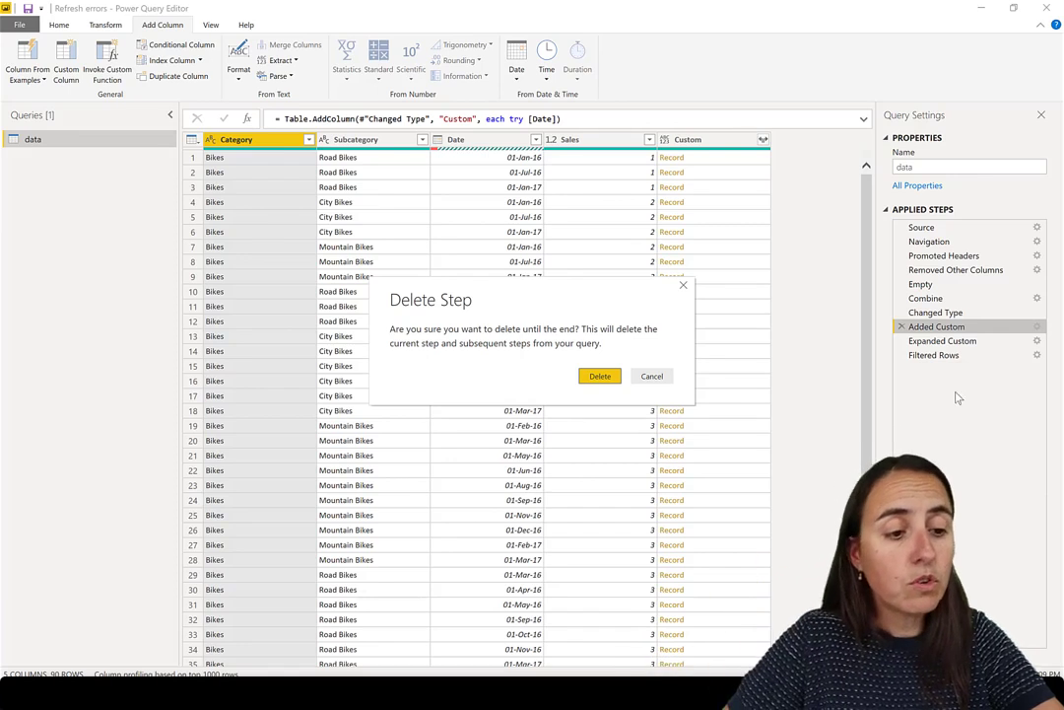
{"action": "left_click", "coordinate": [602, 377]}
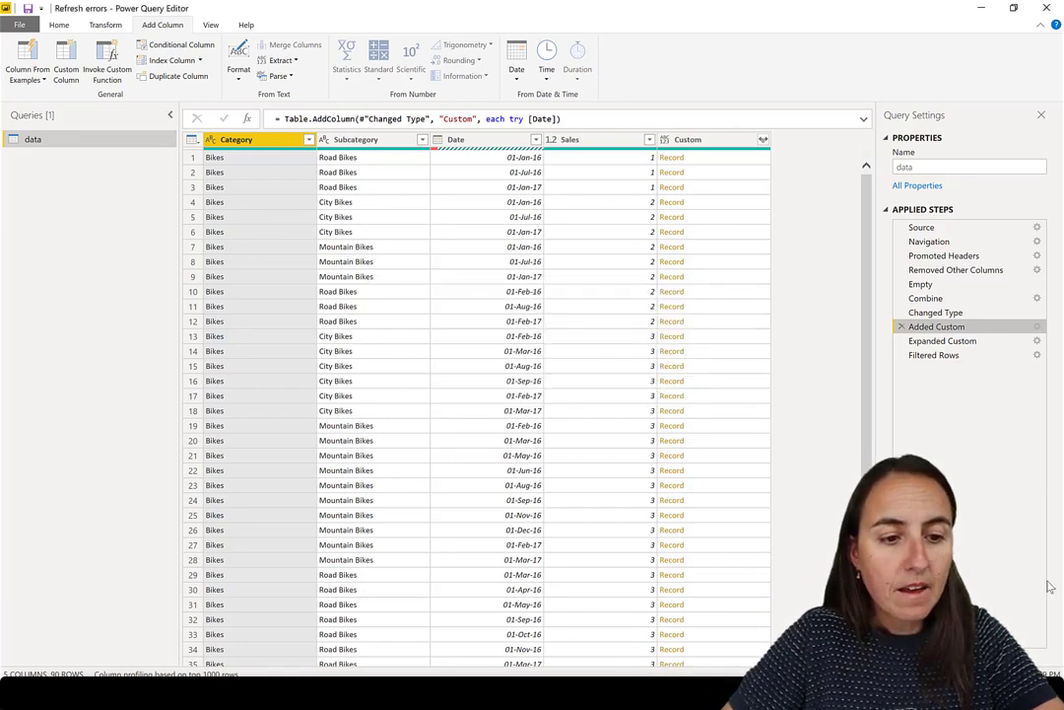
Step: Remove the rows with errors in the Date column
{"action": "left_click", "coordinate": [487, 141]}
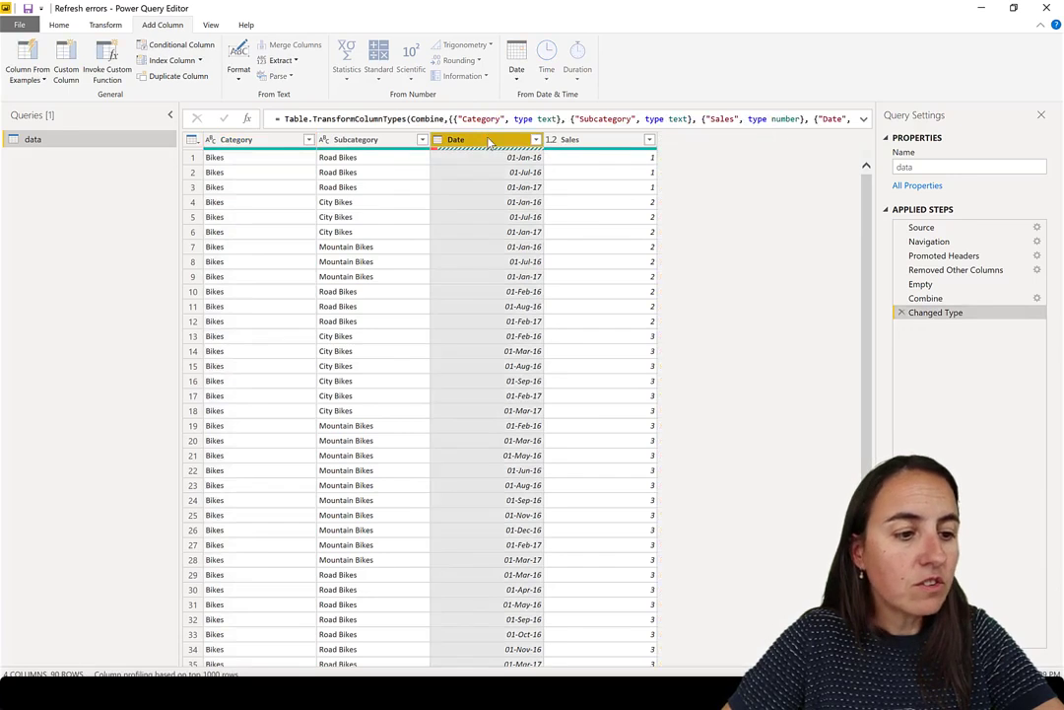
{"action": "right_click", "coordinate": [487, 141]}
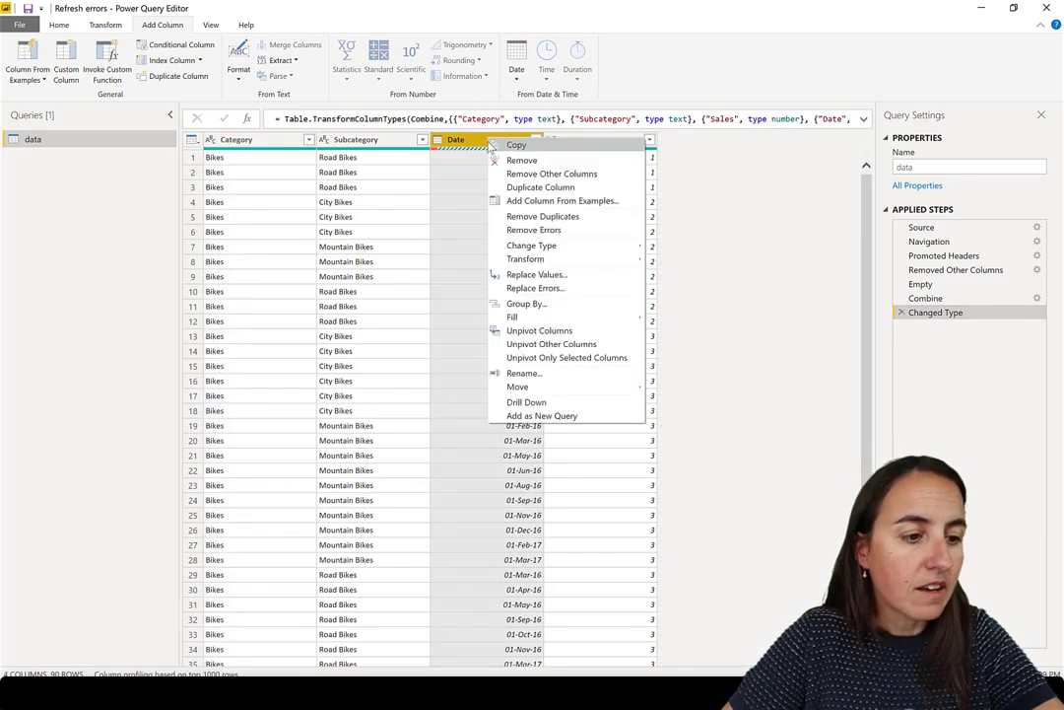
{"action": "left_click", "coordinate": [533, 229]}
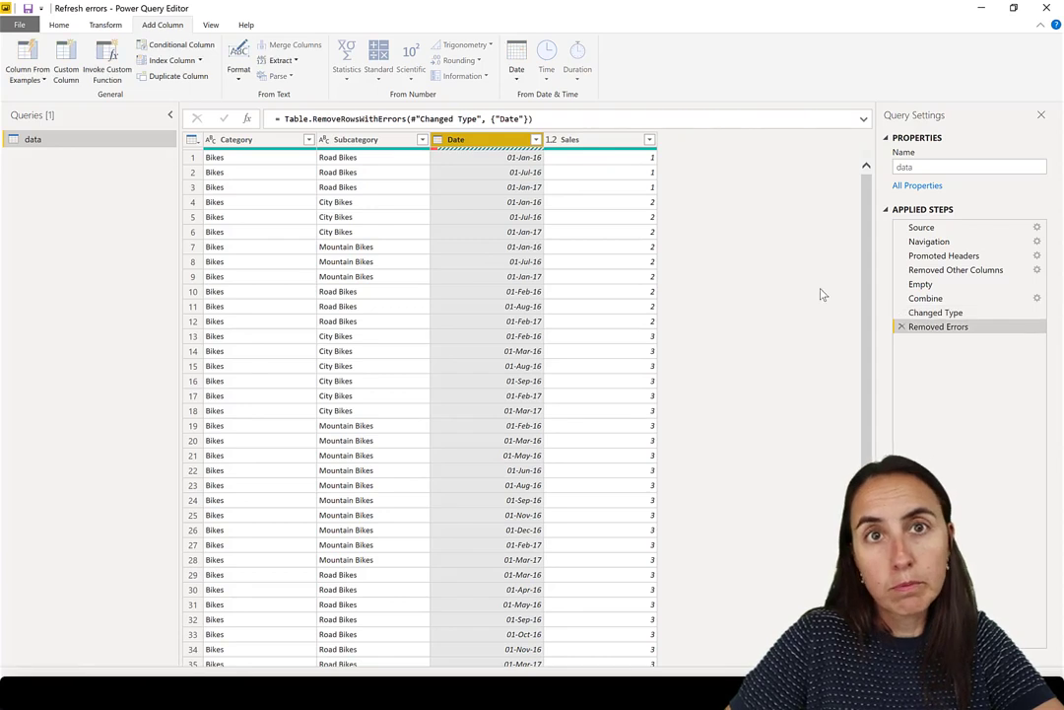